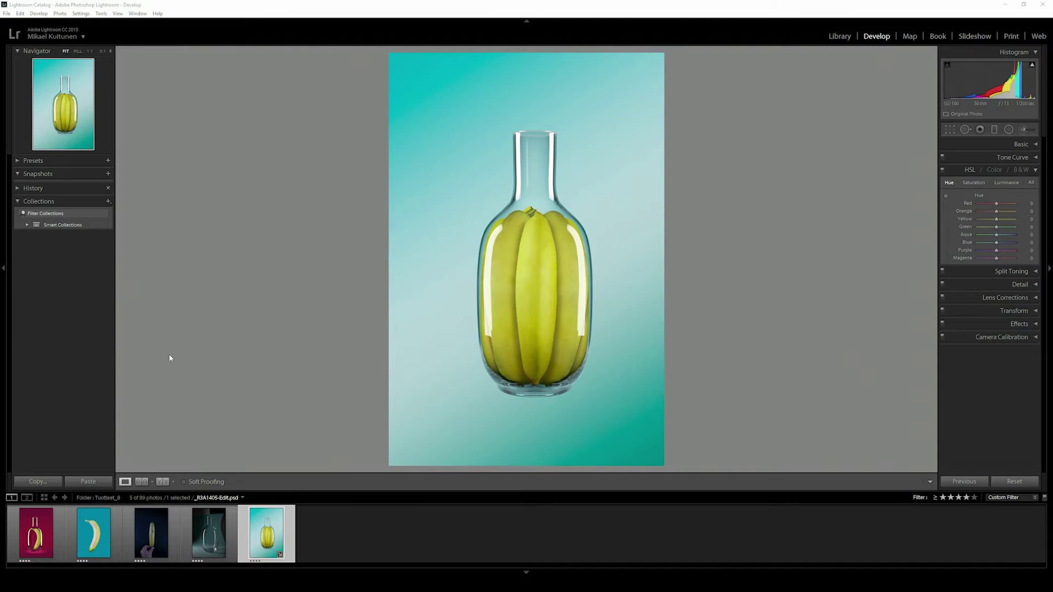
Step: Browse the filmstrip: empty bottle, hand-held banana, cut-out banana on teal, magenta bottle
left_click(203, 523)
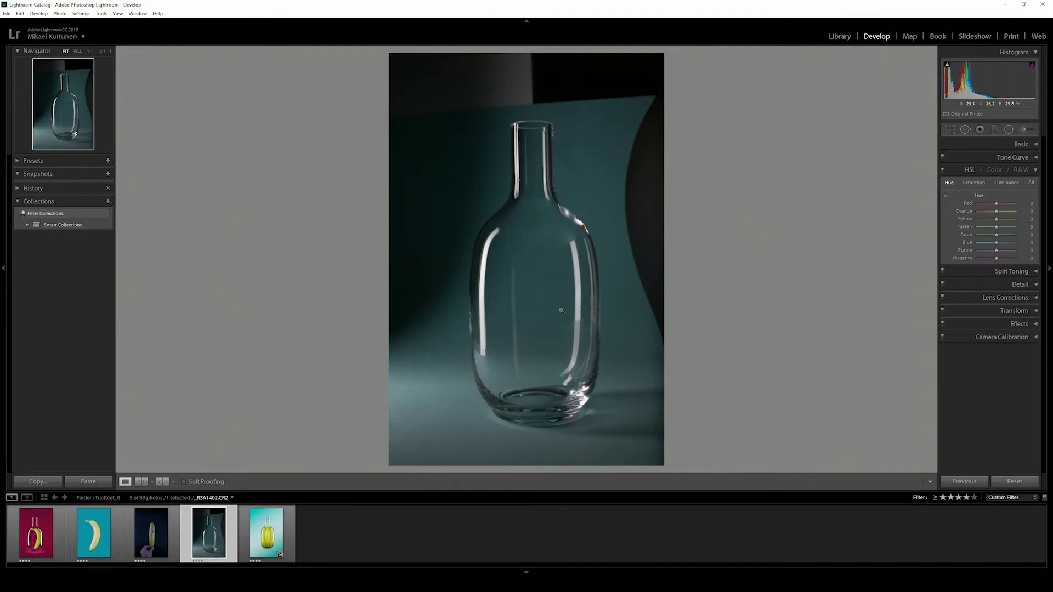
left_click(138, 537)
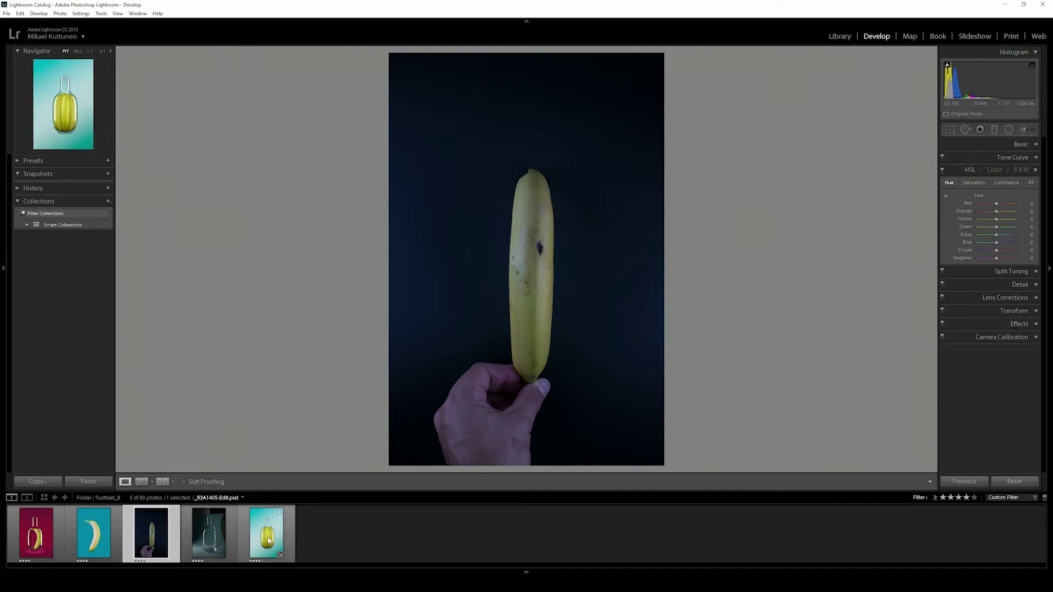
mouse_move(150, 533)
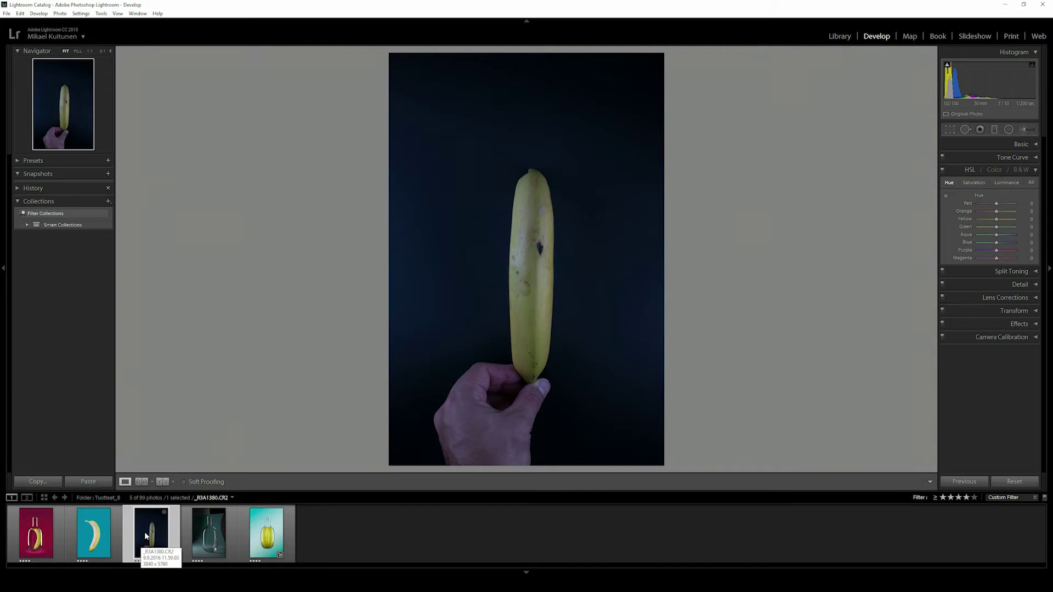
left_click(105, 532)
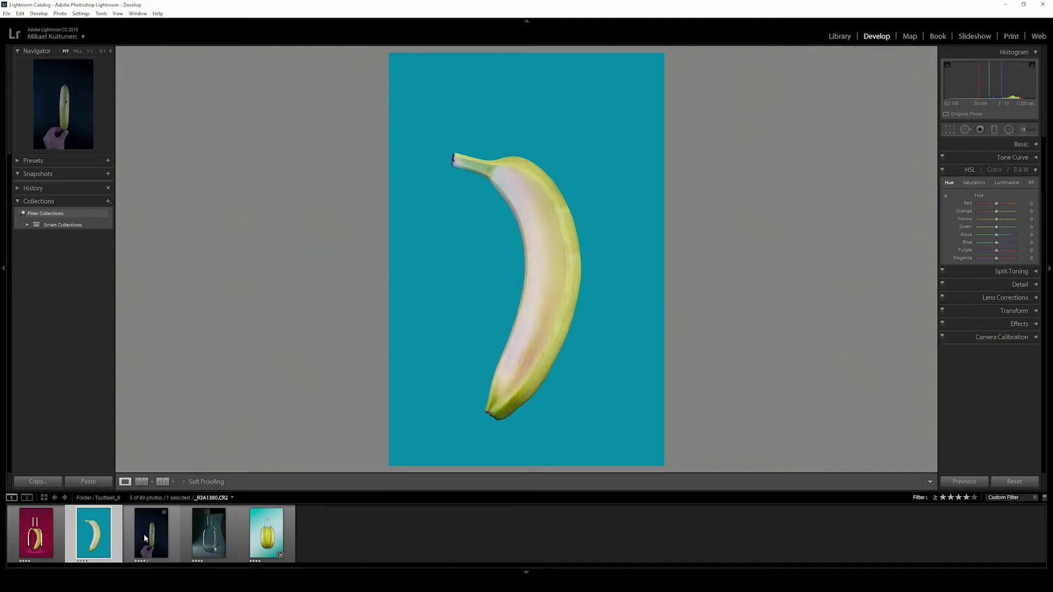
left_click(144, 534)
left_click(107, 535)
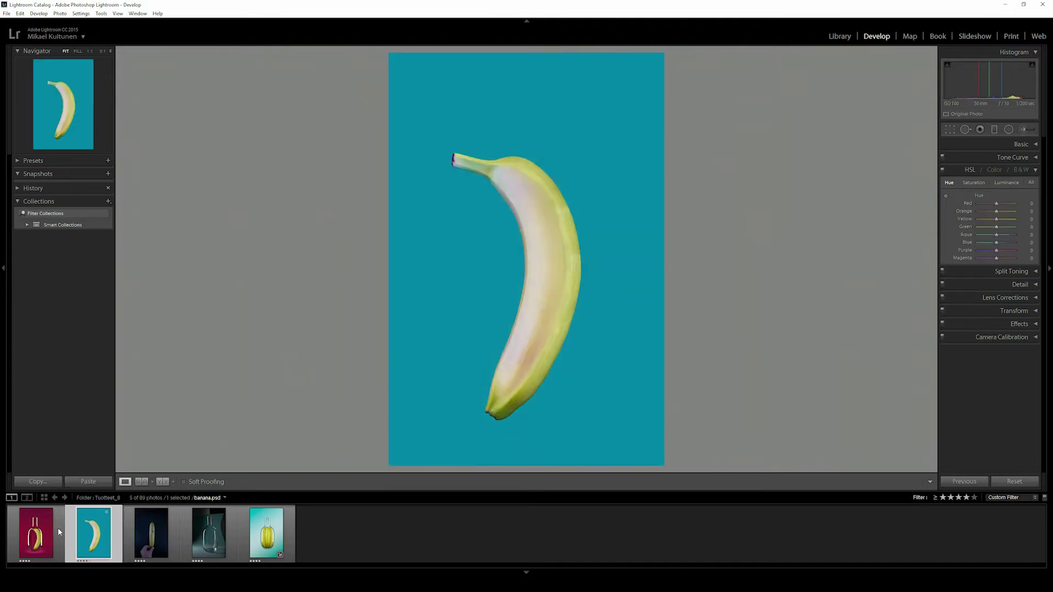
left_click(51, 528)
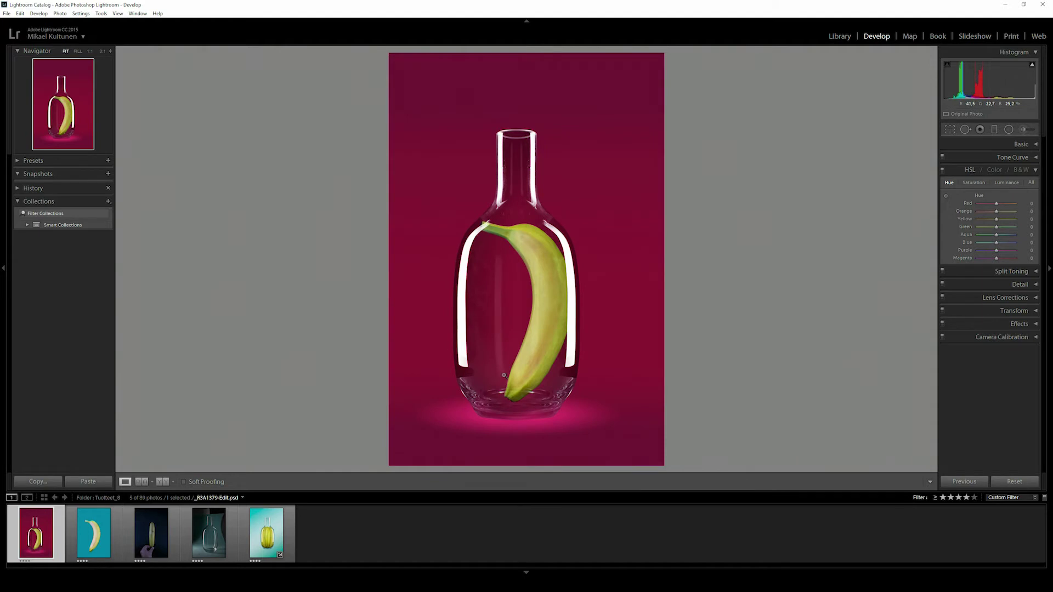
Step: Inspect the magenta photo and the teal bottle of bananas at full size, then zoom back out
left_click(474, 369)
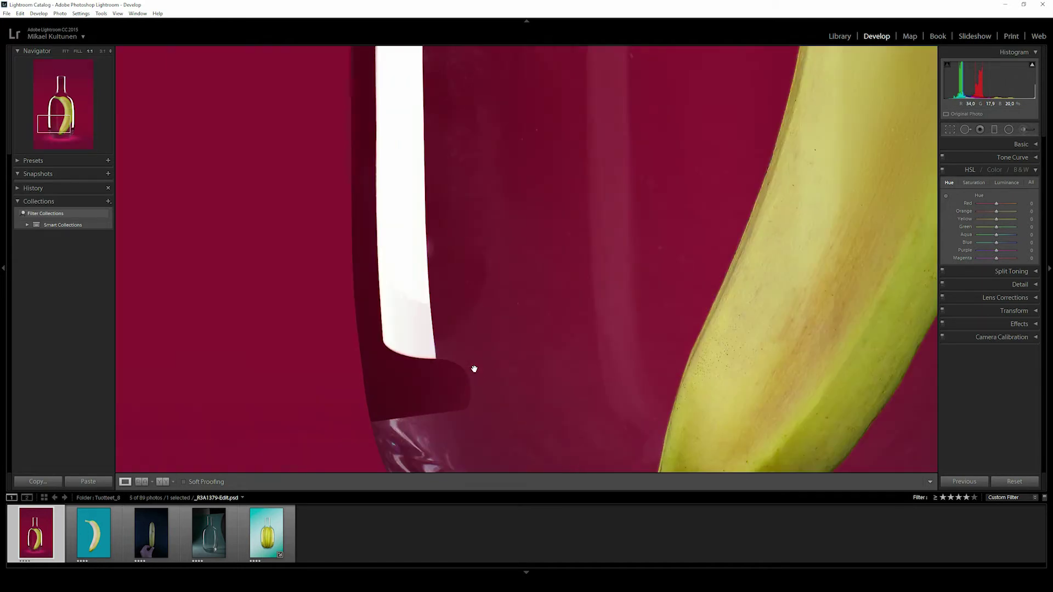
left_click(490, 370)
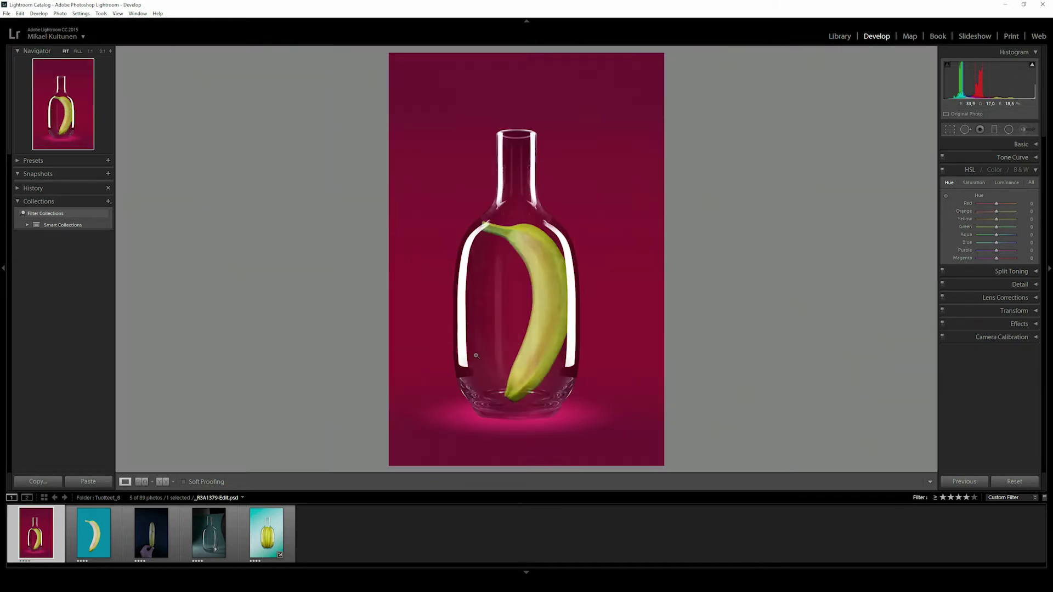
left_click(271, 539)
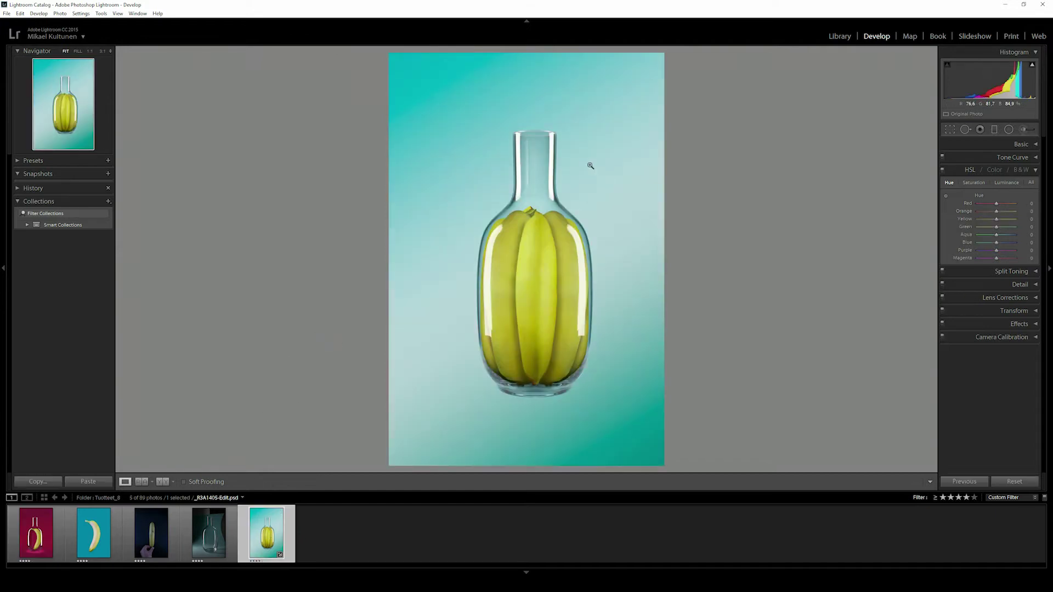
left_click(541, 103)
left_click(542, 312)
Step: Switch HSL to Luminance, try the Yellow slider, and reset it to zero
left_click(969, 174)
left_click(970, 175)
left_click(1006, 182)
left_click_drag(997, 219, 1011, 219)
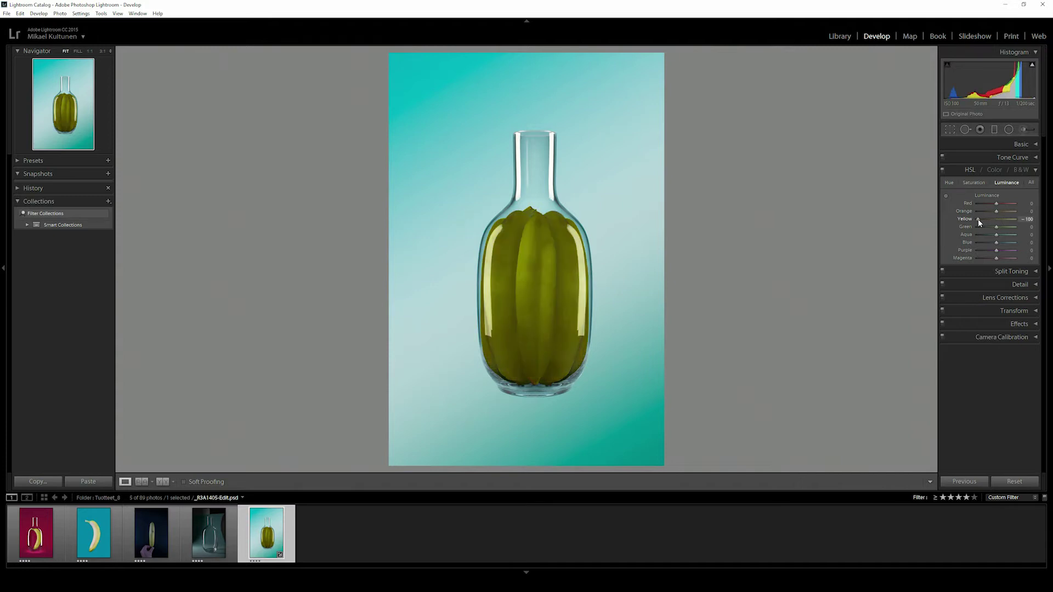
double_click(1012, 220)
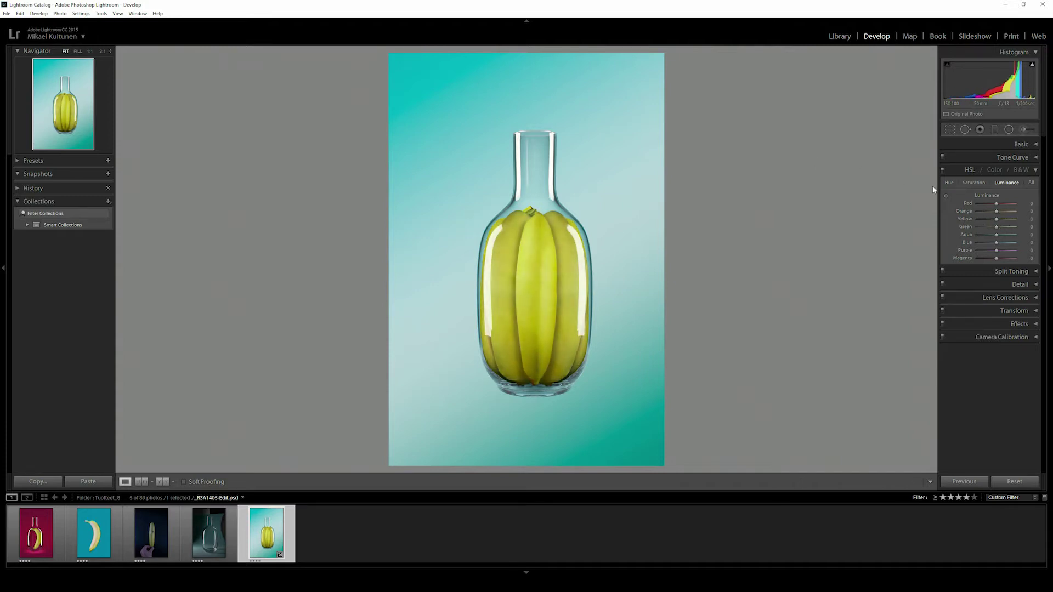
Step: Under Hue, push the Orange hue to its maximum, then reset it to zero
left_click(949, 183)
left_click_drag(997, 211, 1045, 211)
double_click(965, 212)
Step: Shift the bananas' hue on the photo with the Targeted Adjustment tool, then reset Yellow hue to zero
left_click(946, 196)
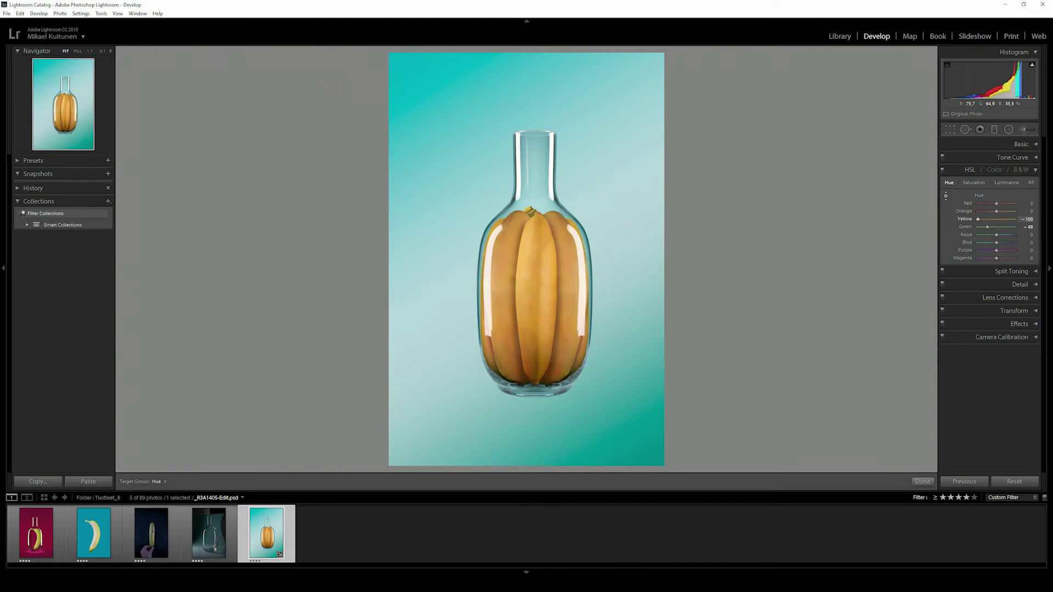
key("ctrl+z")
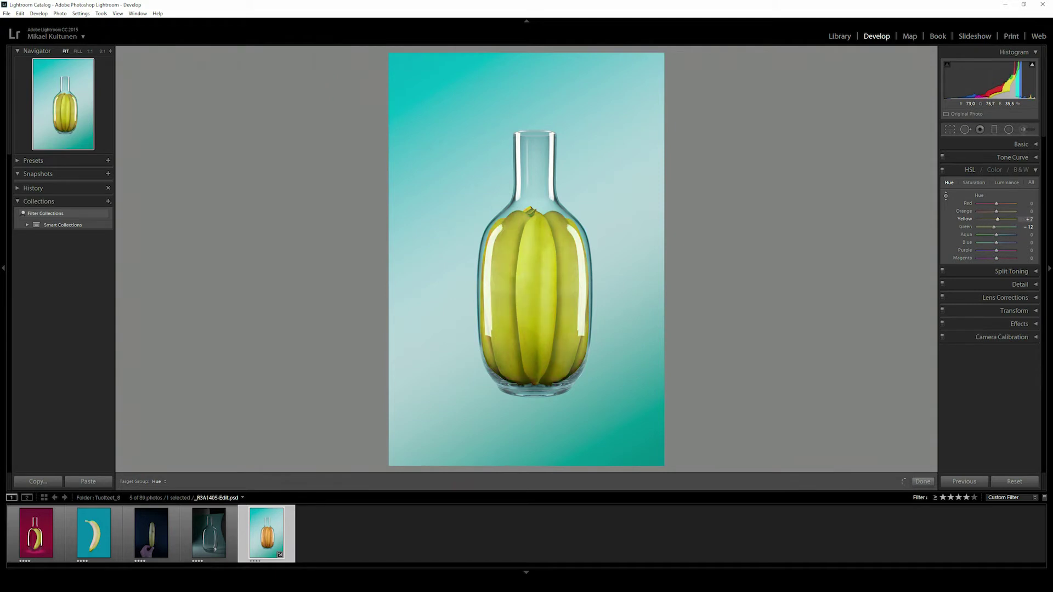
left_click_drag(535, 296, 535, 274)
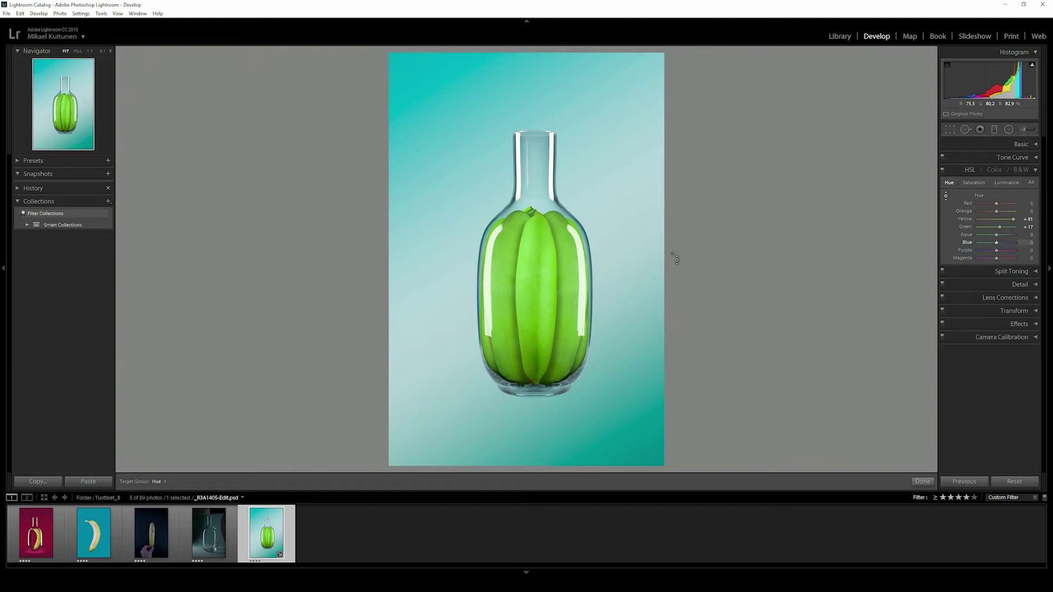
double_click(965, 219)
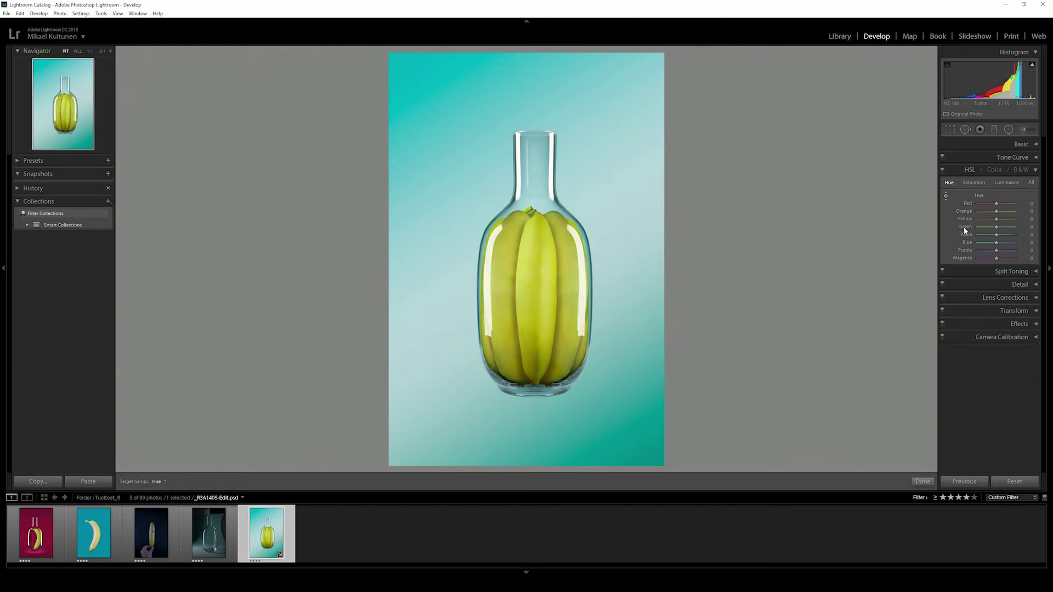
Step: Under Saturation, lower Yellow and Green saturation, then reset both to zero
left_click(973, 183)
left_click_drag(996, 219, 950, 219)
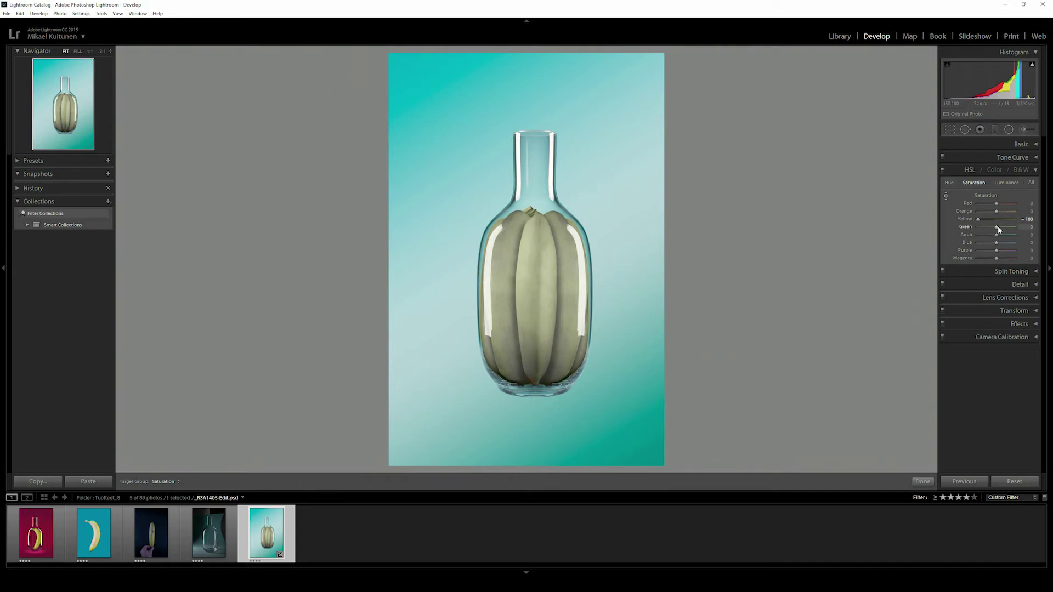
mouse_move(997, 227)
left_mouse_down()
mouse_move(1015, 226)
mouse_move(938, 241)
left_mouse_up()
double_click(966, 219)
double_click(965, 226)
Step: Lower the bananas' saturation directly on the photo, then reset Yellow and exit the targeted tool
left_click(945, 196)
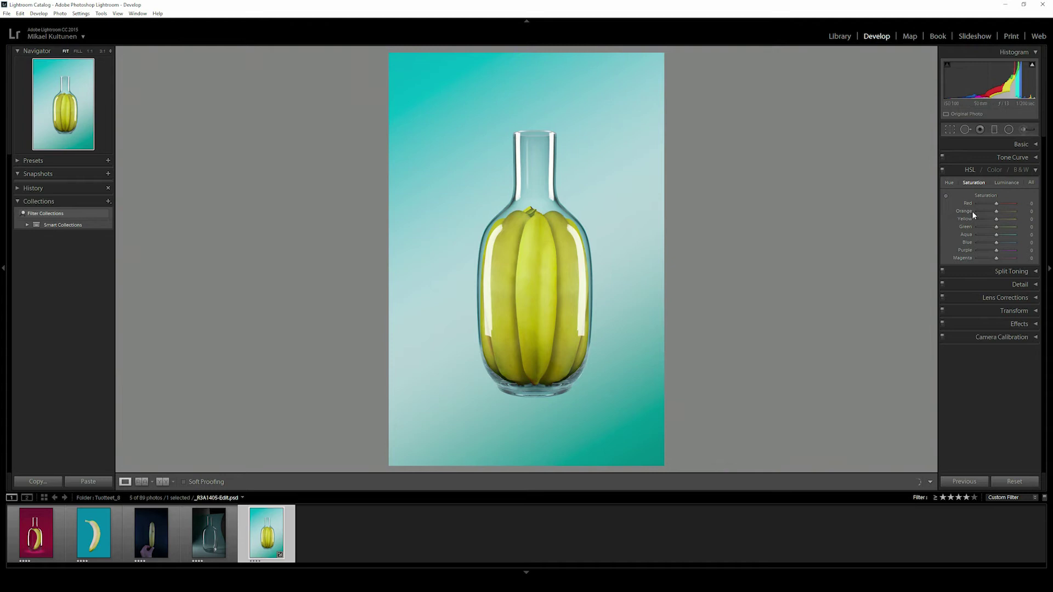
left_click(946, 196)
mouse_move(536, 277)
left_mouse_down()
mouse_move(539, 322)
mouse_move(539, 278)
left_mouse_up()
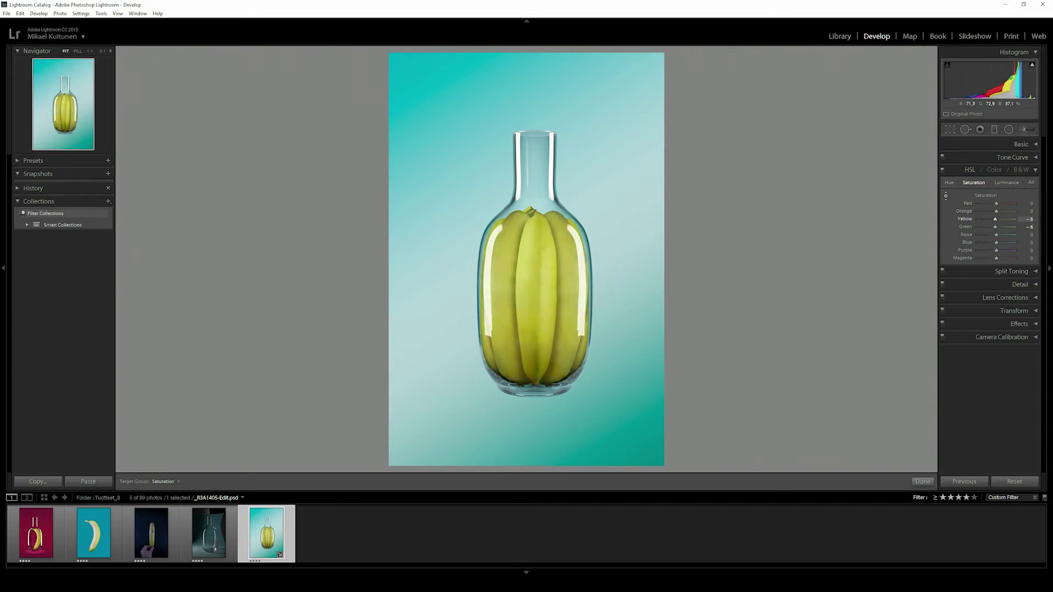
double_click(986, 195)
left_click(945, 195)
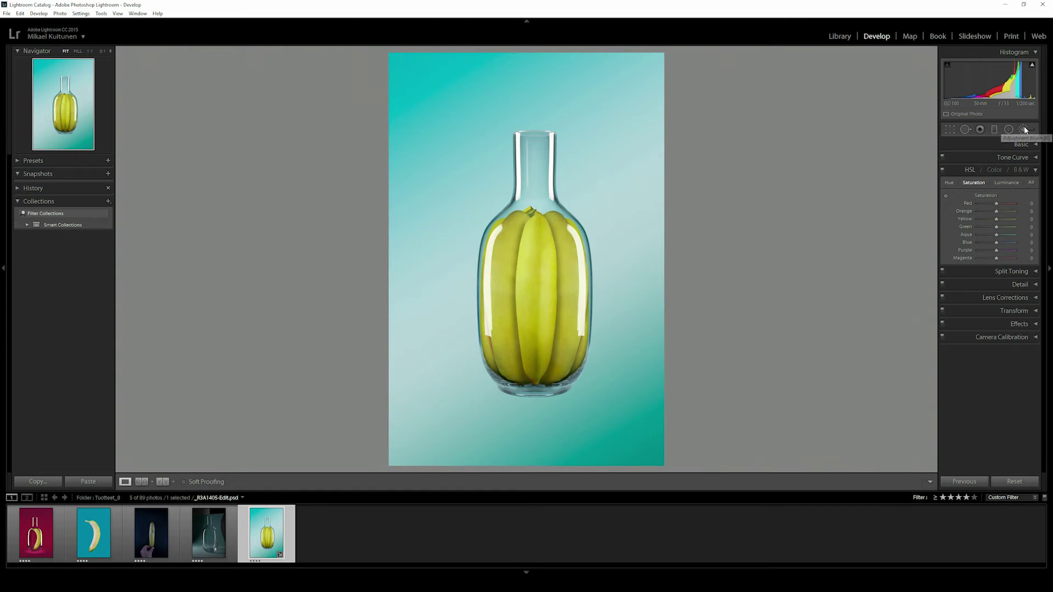
Step: Open and close the Adjustment Brush settings
left_click(1024, 130)
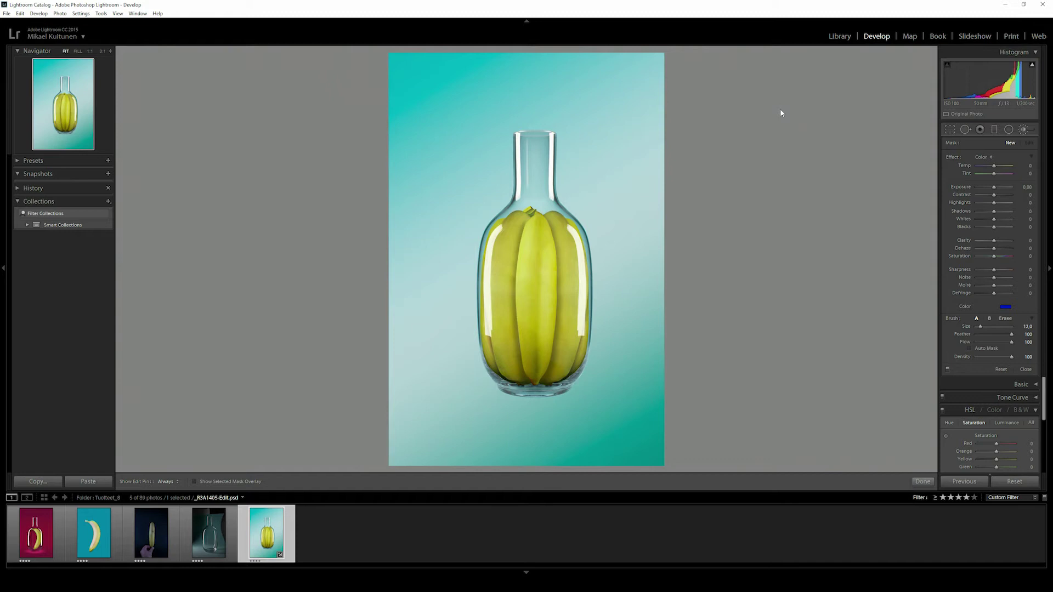
left_click(1022, 132)
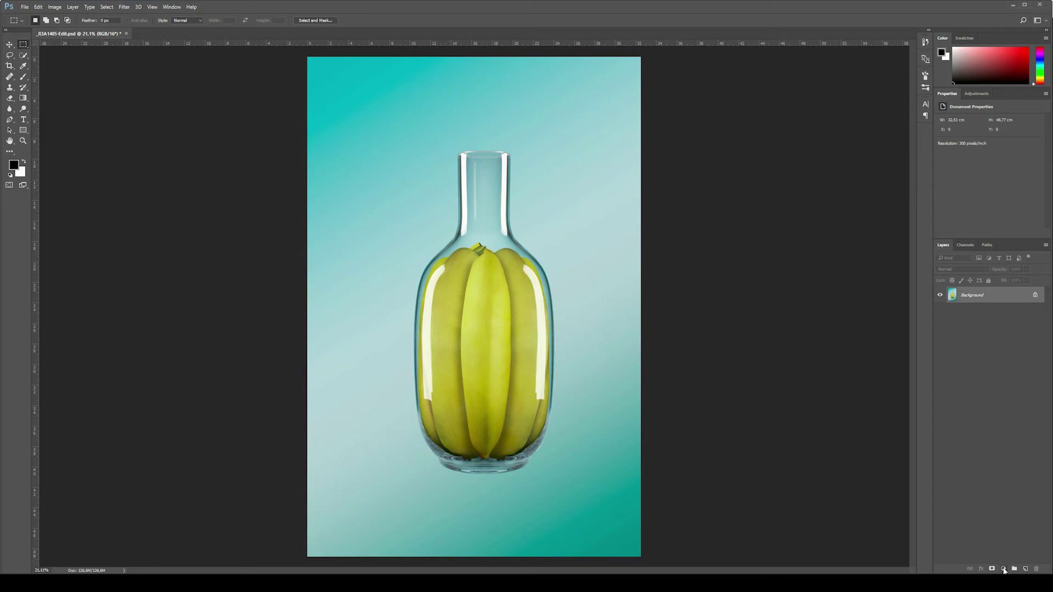
Step: Add a Hue/Saturation adjustment layer with Hue shifted to +180
left_click(1005, 571)
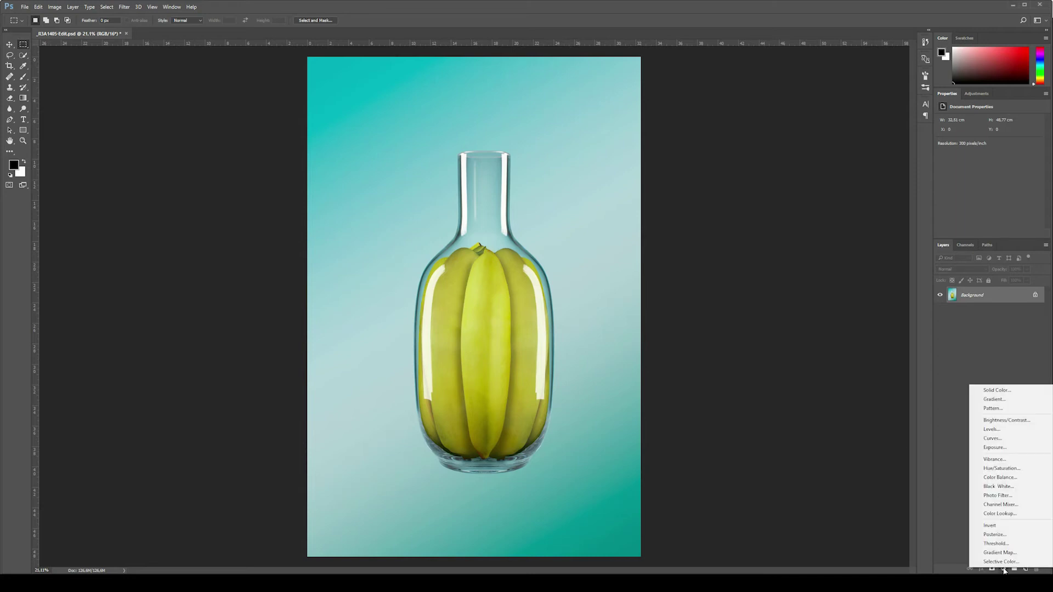
left_click(1002, 469)
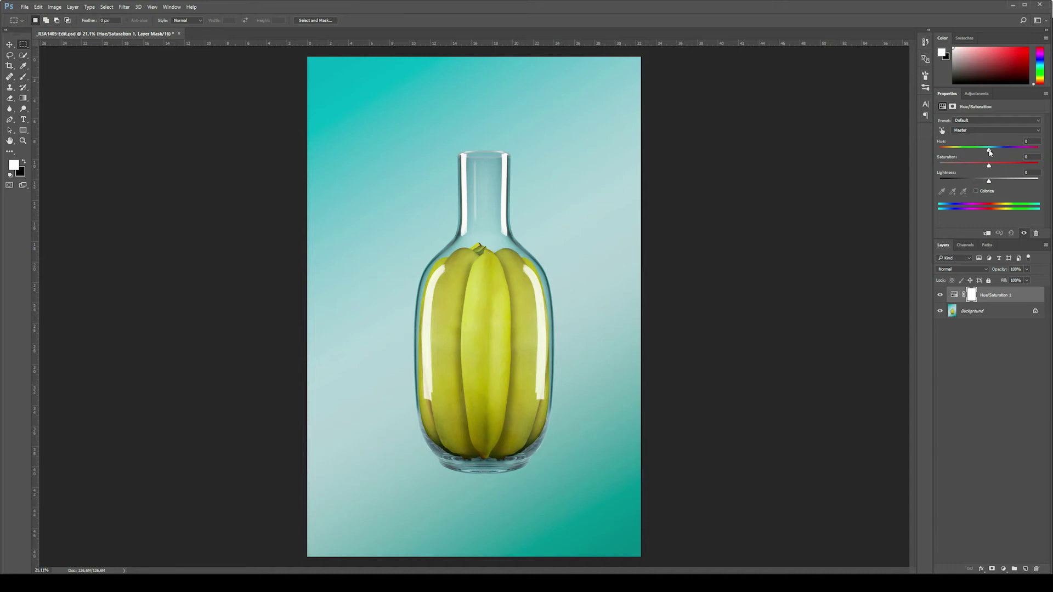
mouse_move(989, 150)
left_mouse_down()
mouse_move(939, 152)
mouse_move(1036, 158)
left_mouse_up()
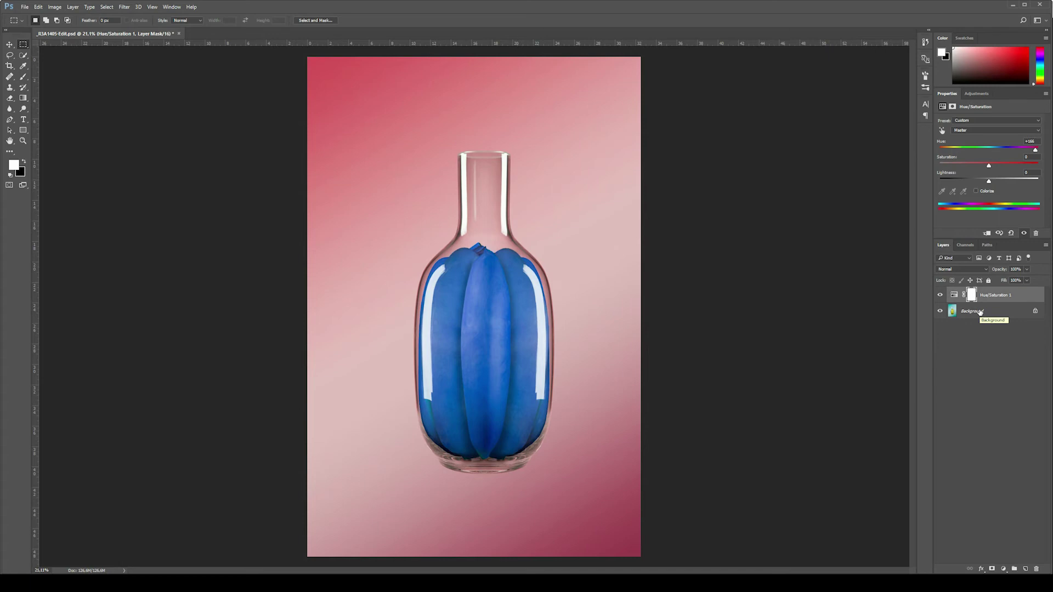
Step: Hide the Hue/Saturation layer and zoom in on the bananas
left_click(939, 296)
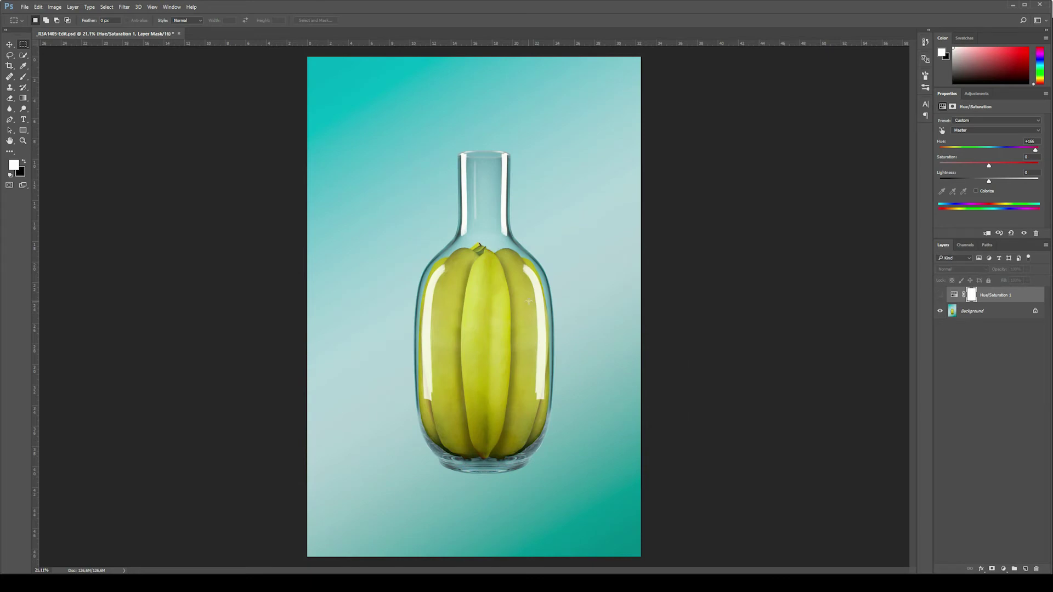
scroll(502, 335, "up", 1)
scroll(499, 333, "up", 2)
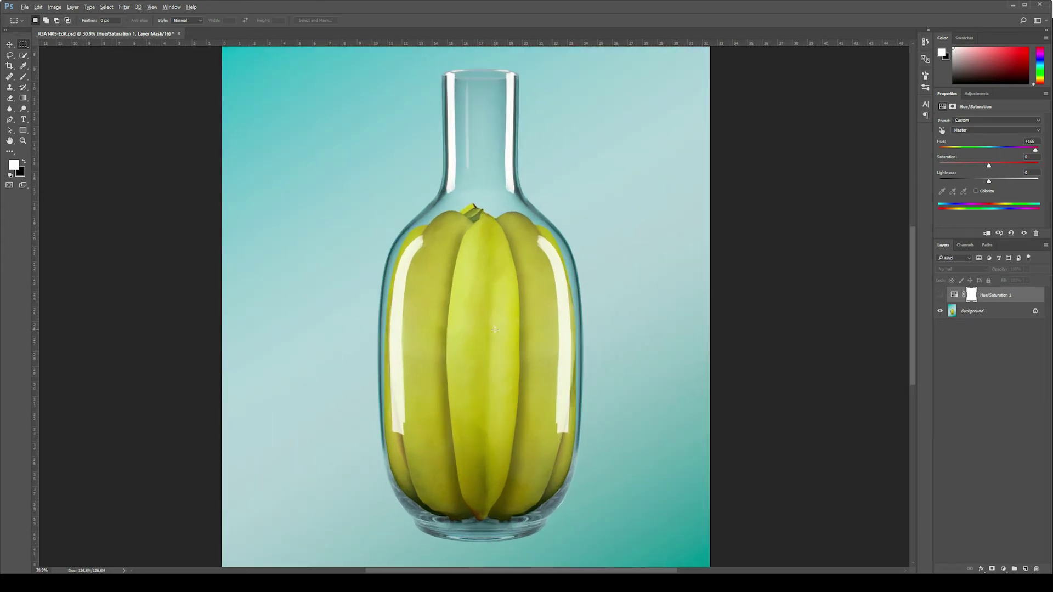
scroll(495, 329, "up", 2)
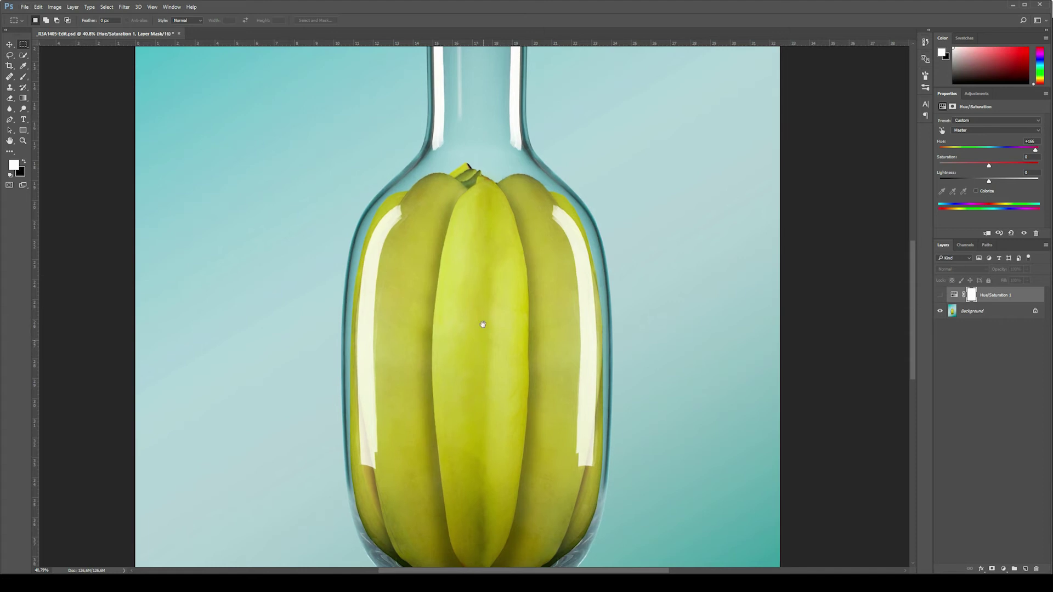
scroll(479, 300, "down", 2)
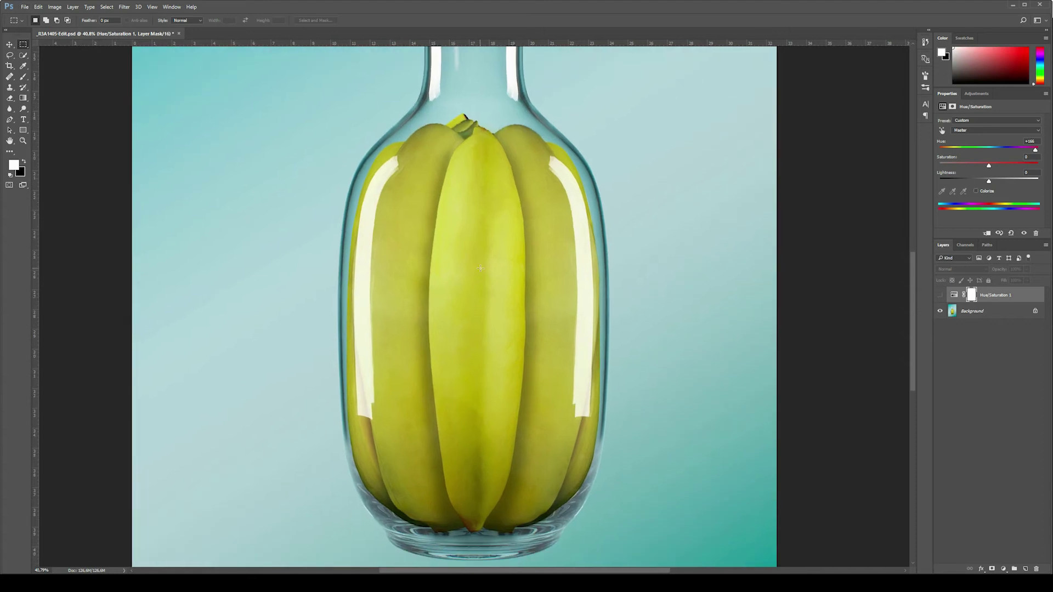
scroll(479, 99, "up", 5)
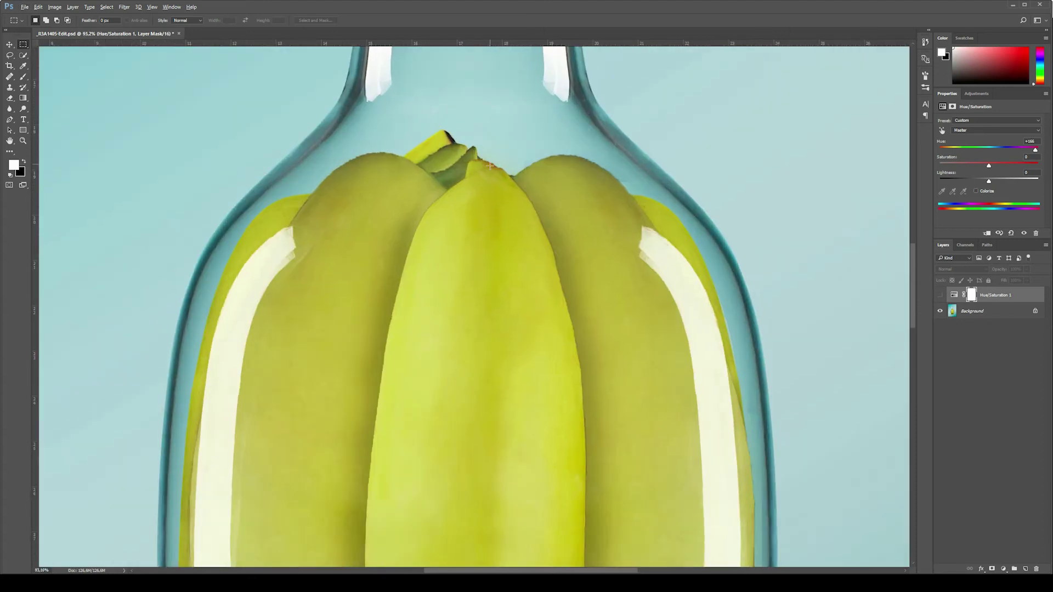
scroll(488, 180, "up", 4)
scroll(560, 329, "down", 4)
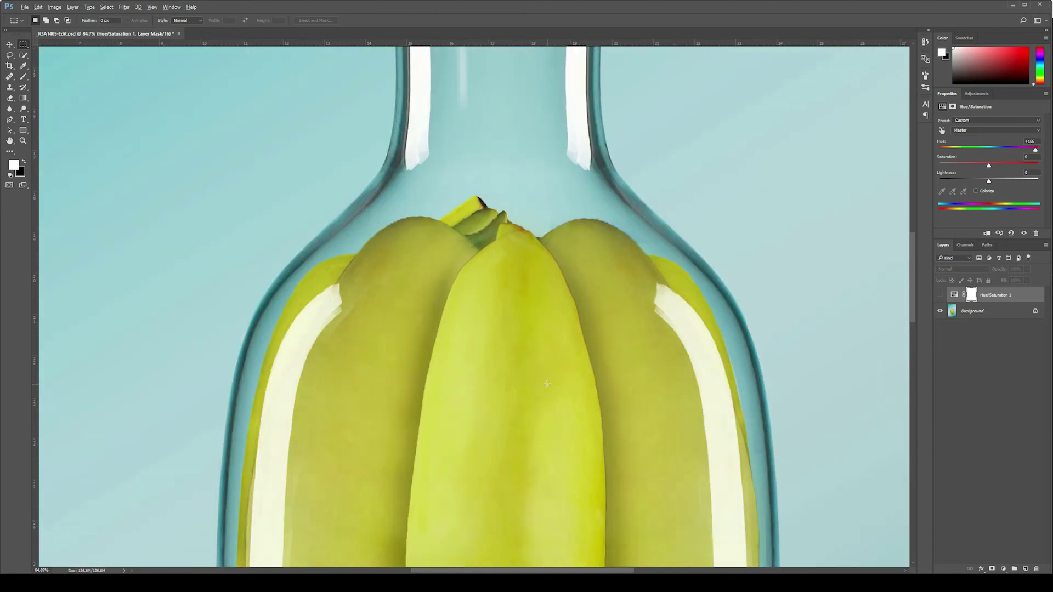
Step: Pan over the bottle bottom, upper bananas and neck to inspect the banana edges
left_click_drag(557, 376, 505, 312)
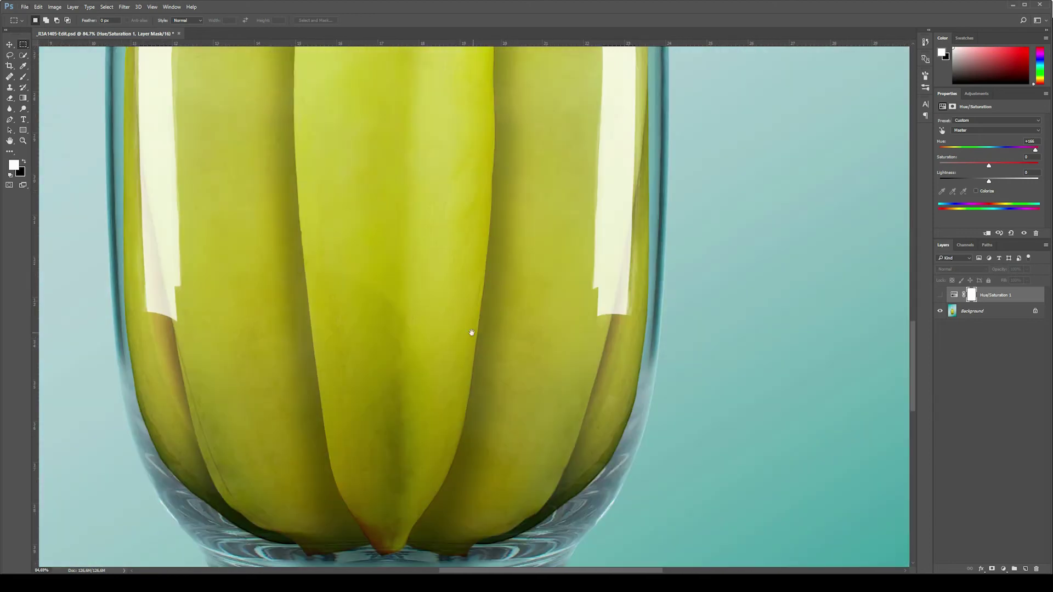
left_click_drag(428, 246, 439, 277)
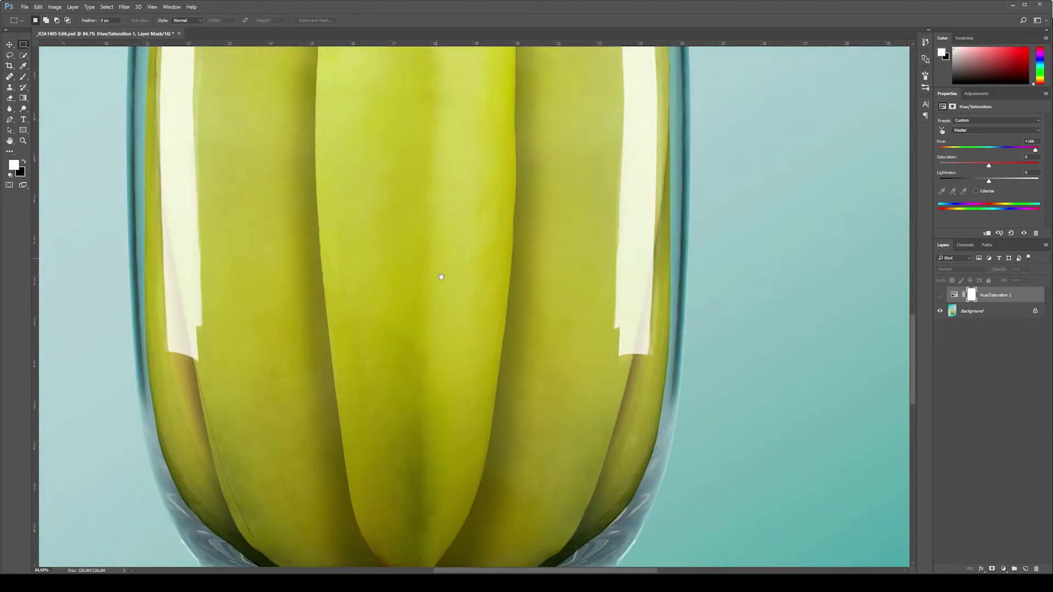
left_click_drag(462, 179, 473, 353)
scroll(453, 340, "up", 2)
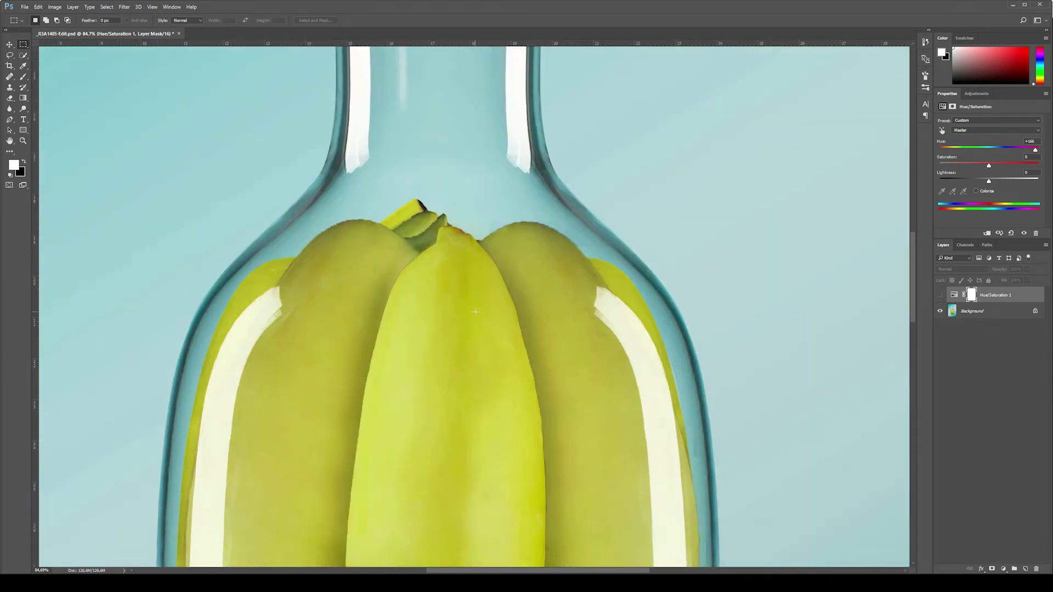
scroll(462, 280, "up", 2)
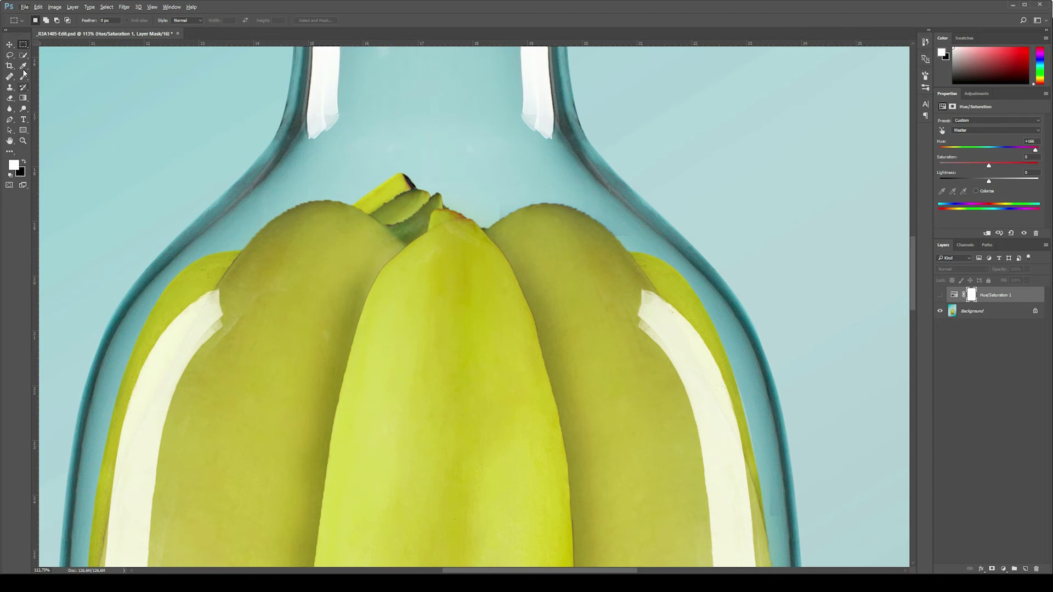
Step: Target the Background layer and paint a Quick Selection over the middle banana
key("alt+bracketleft")
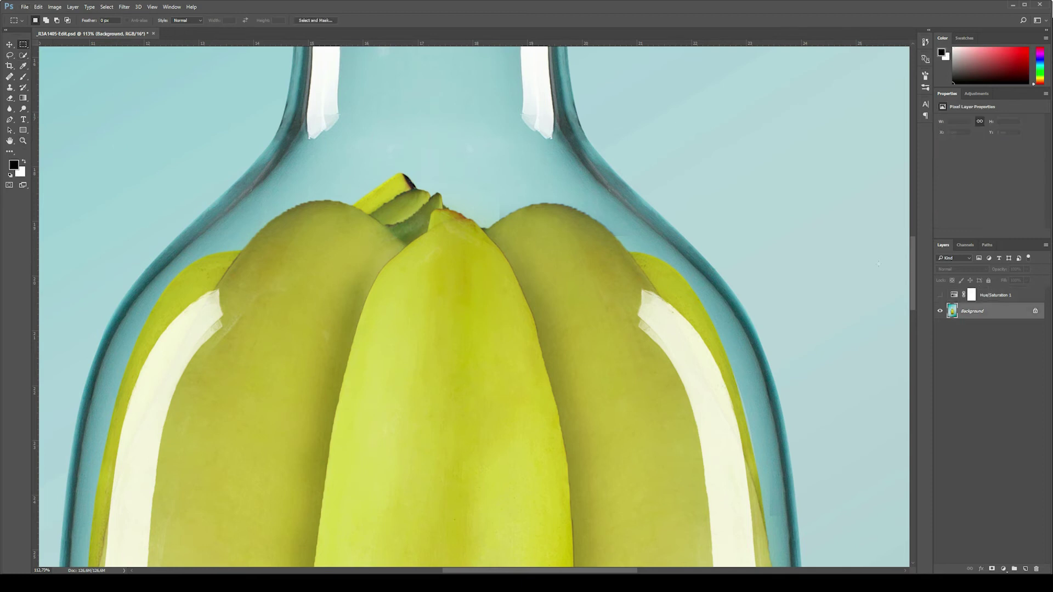
left_click(22, 57)
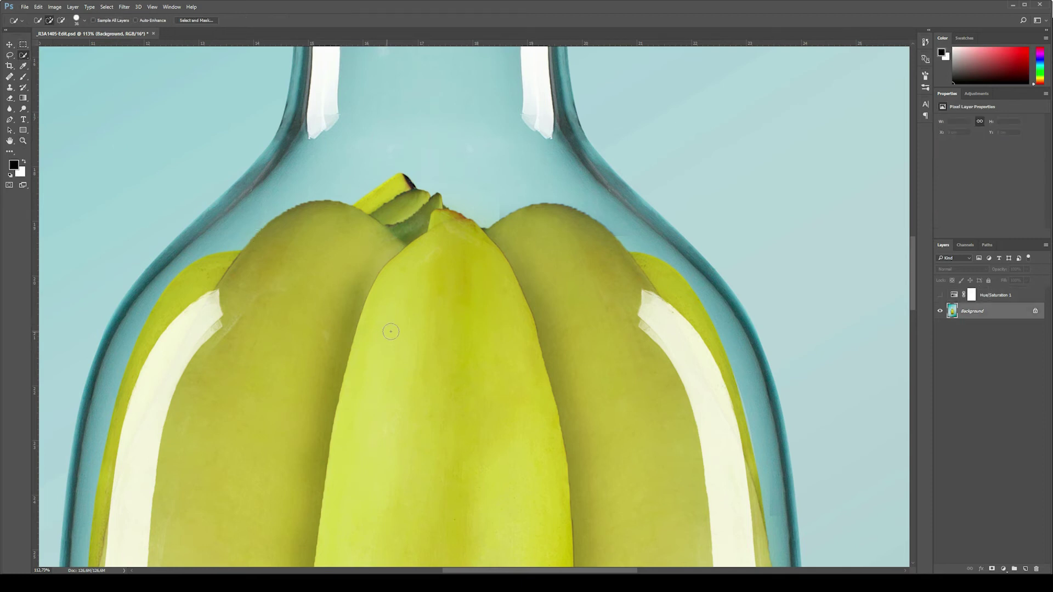
scroll(438, 340, "down", 2)
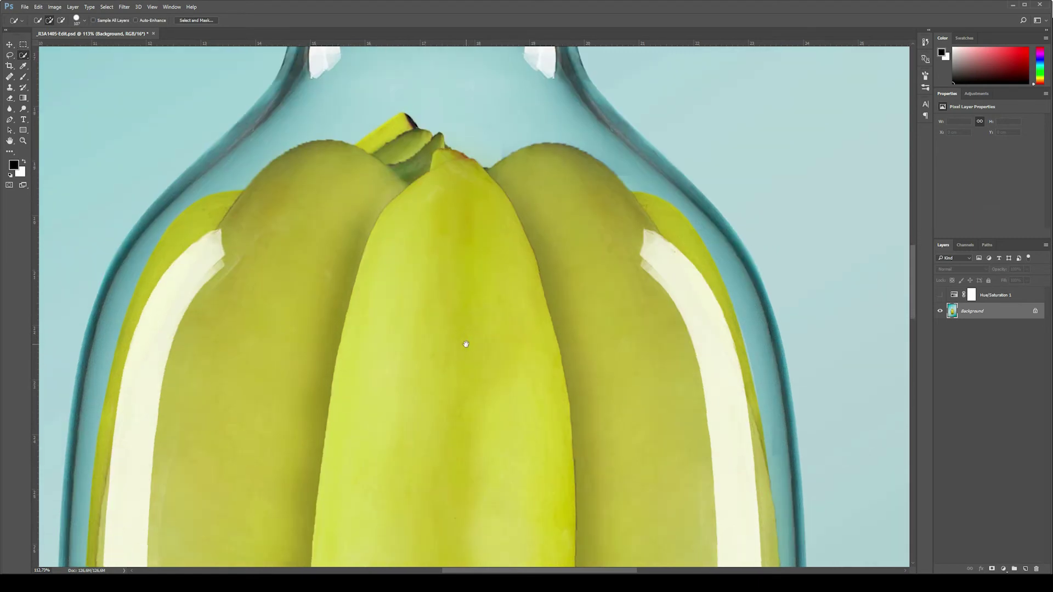
left_click_drag(454, 270, 465, 333)
scroll(446, 436, "down", 2)
scroll(446, 417, "down", 2)
left_click_drag(446, 412, 456, 453)
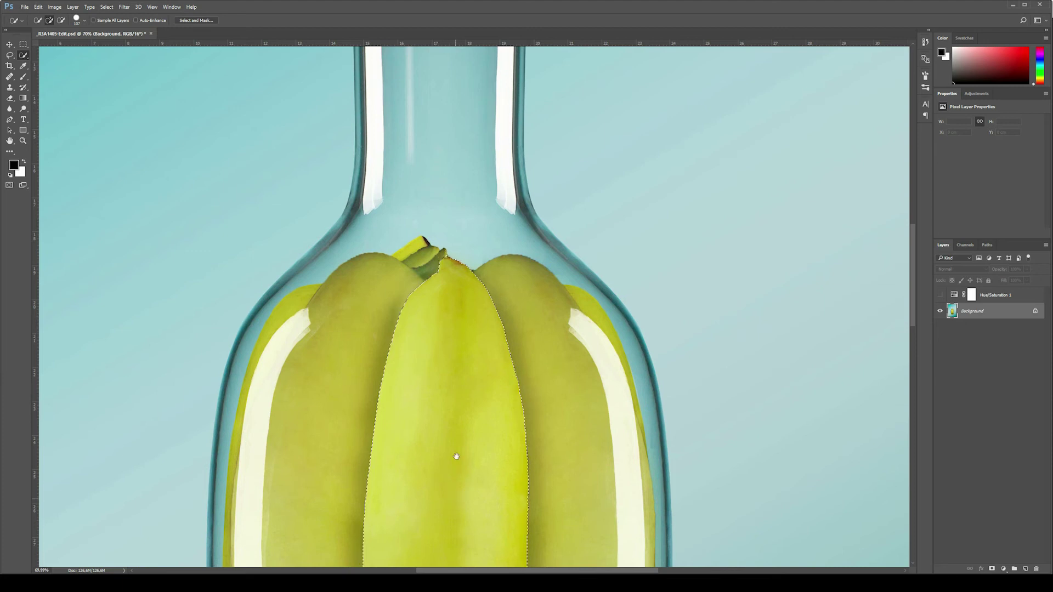
scroll(456, 453, "down", 5)
scroll(411, 415, "down", 5)
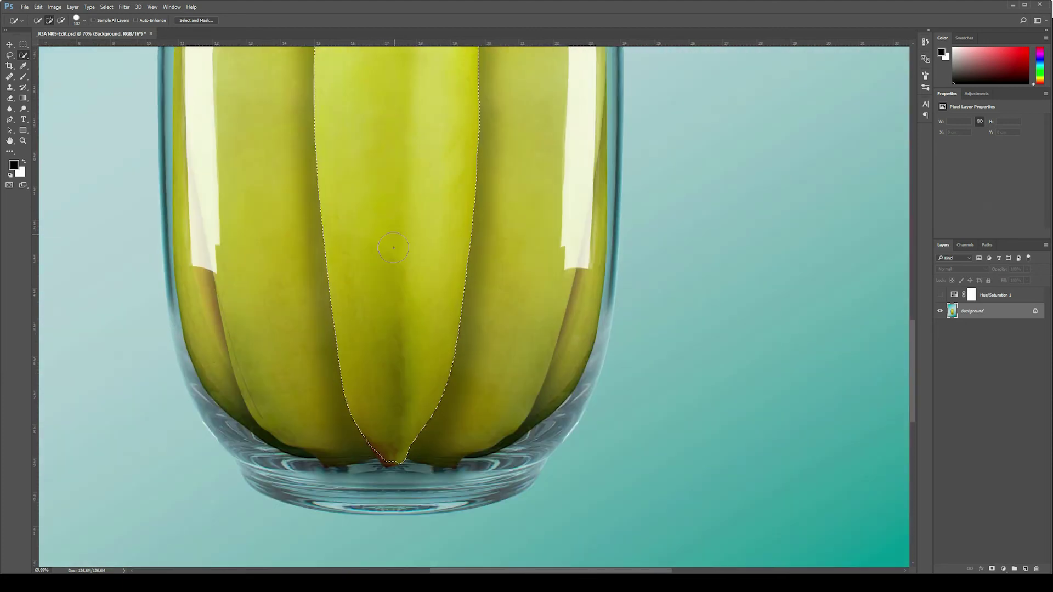
scroll(395, 433, "up", 1)
scroll(397, 424, "up", 5)
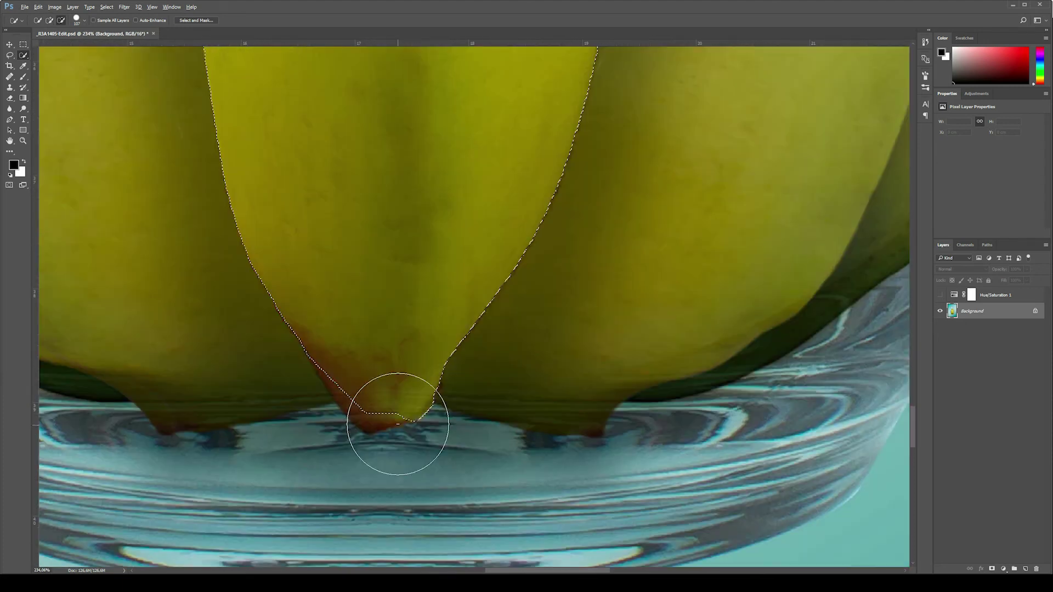
Step: Refine the selection at the banana tip, subtracting the stray areas left of it
left_click_drag(354, 385, 345, 381)
left_click(344, 380)
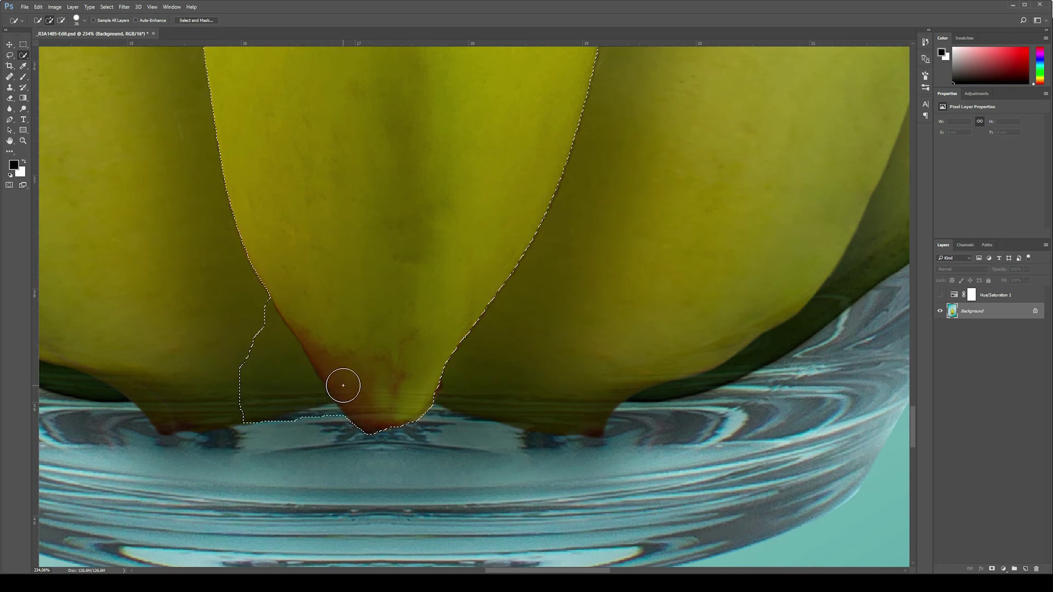
left_click(311, 429, "alt")
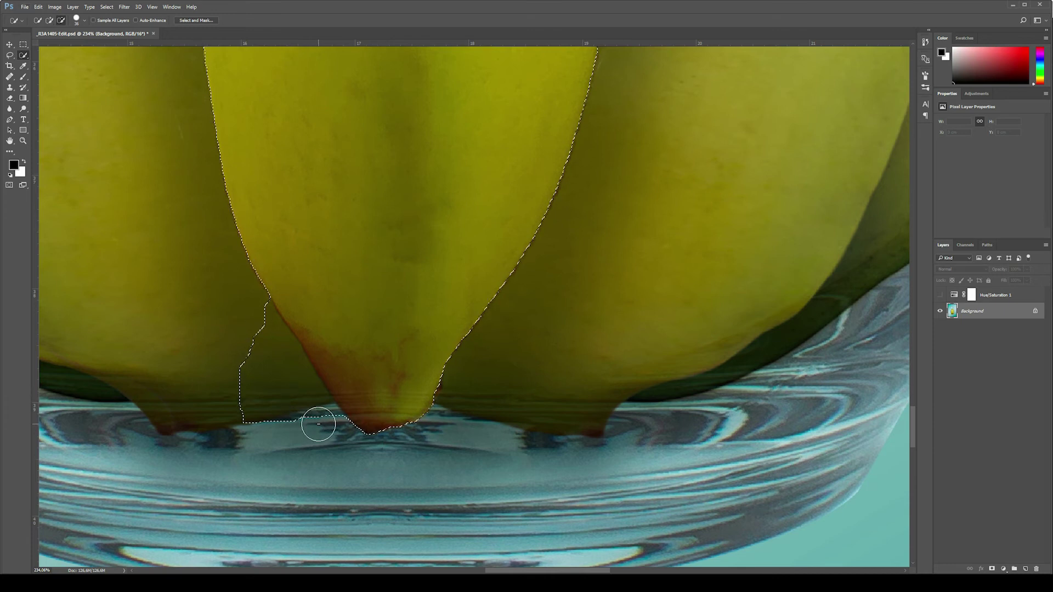
mouse_move(325, 424)
left_mouse_down()
mouse_move(290, 389)
mouse_move(250, 311)
left_mouse_up()
left_click_drag(277, 417, 238, 414)
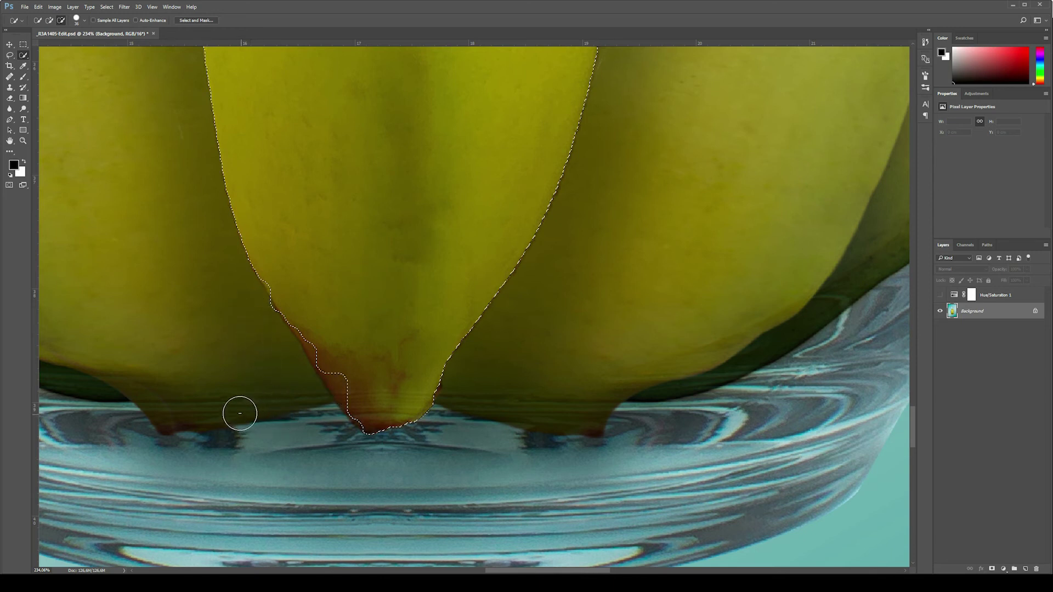
left_click_drag(336, 384, 343, 380)
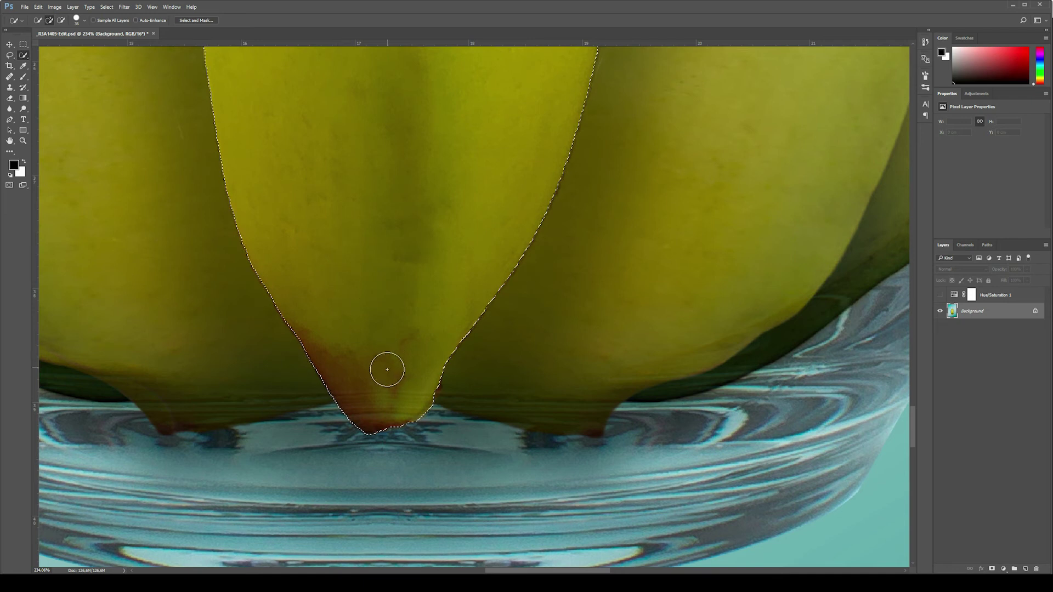
left_click(435, 388, "alt")
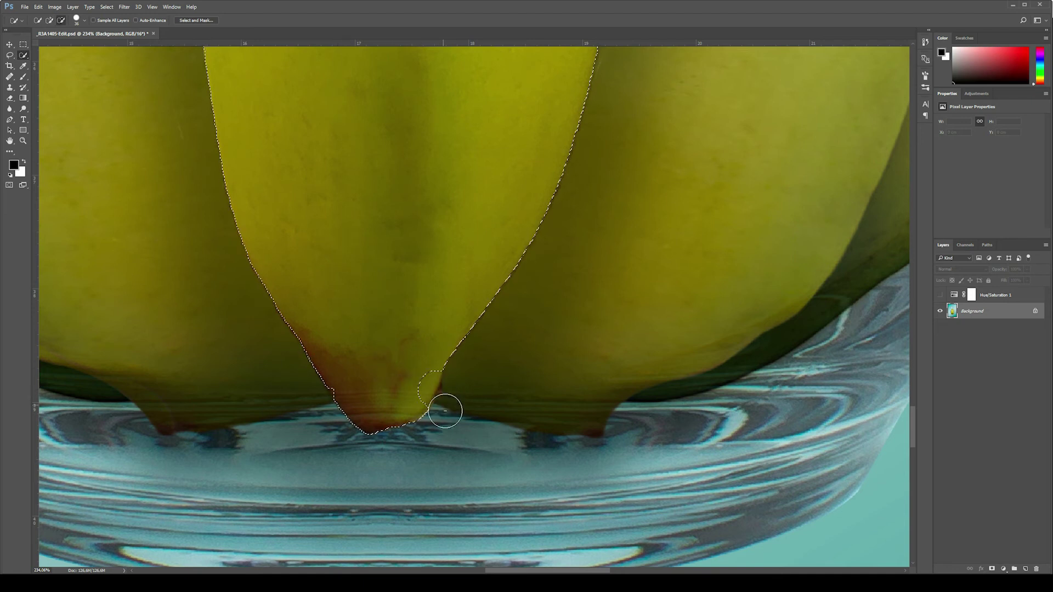
Step: Follow the selection edge up the middle banana toward the bottle neck
left_click_drag(466, 259, 462, 371)
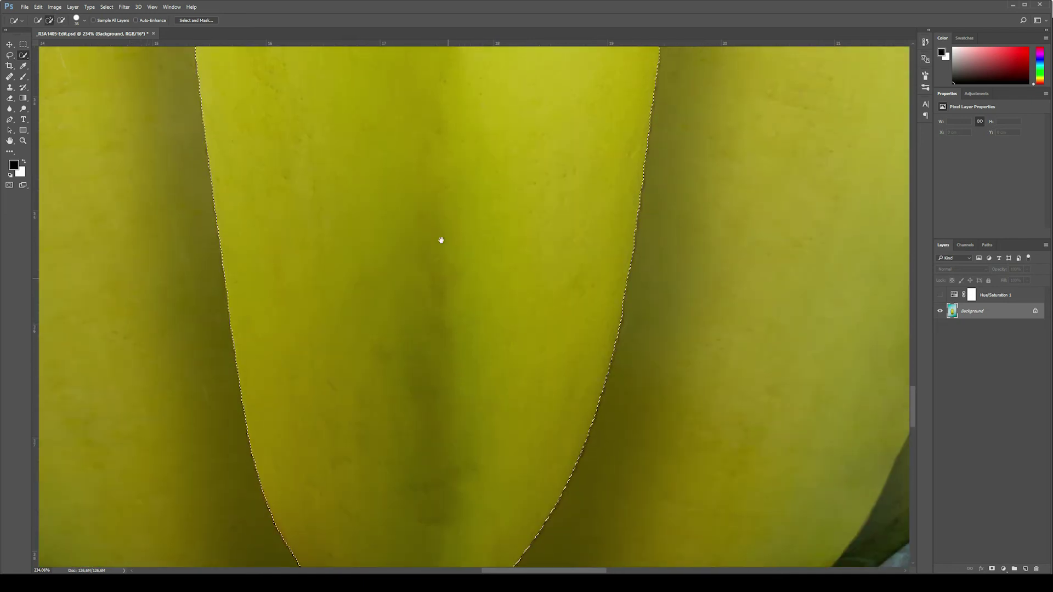
left_click_drag(439, 237, 425, 362)
scroll(426, 359, "down", 5)
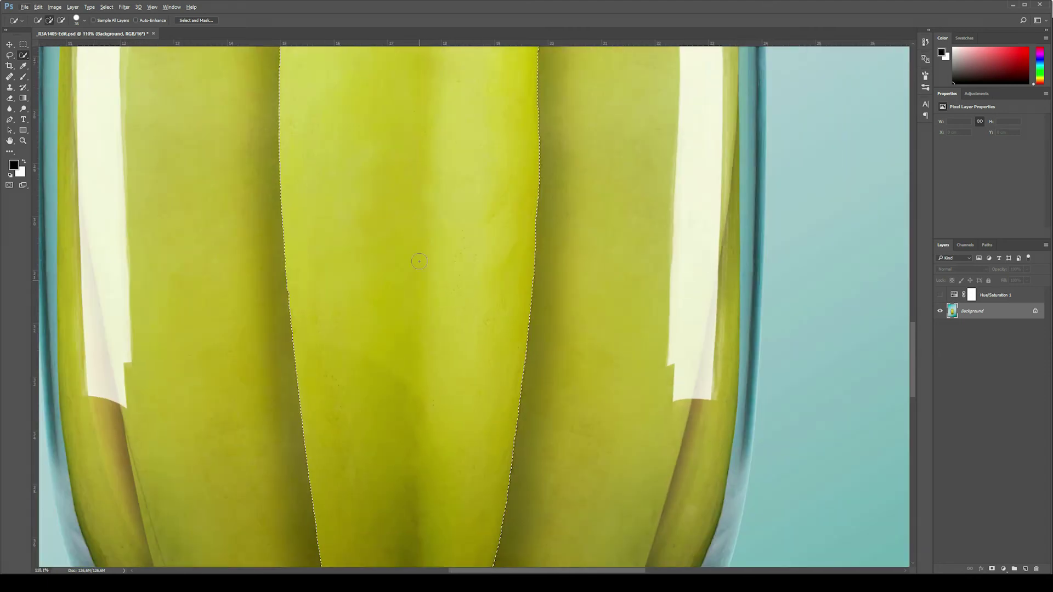
scroll(414, 426, "up", 5)
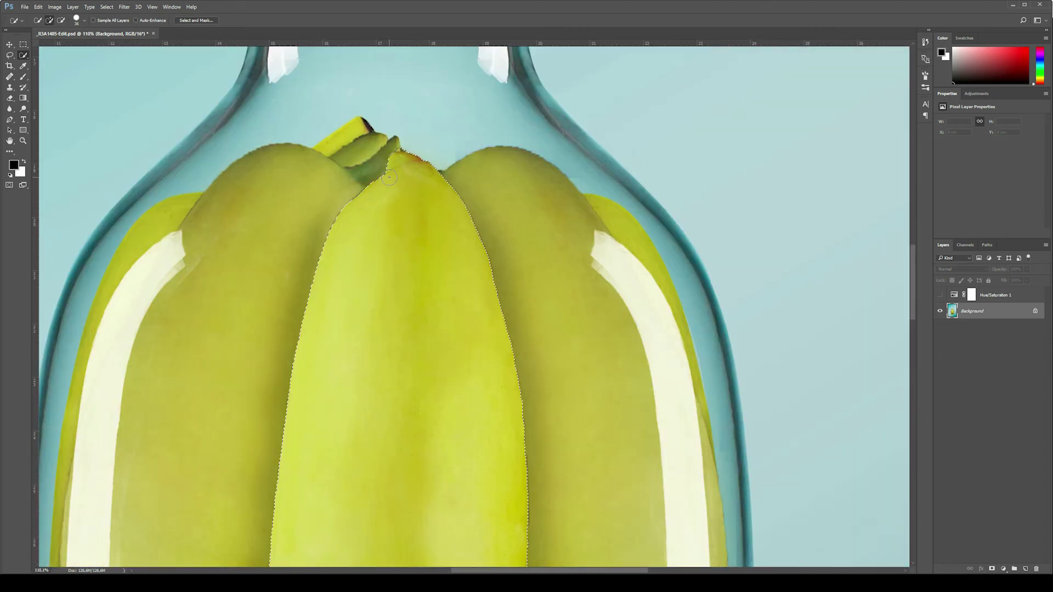
scroll(395, 165, "up", 5)
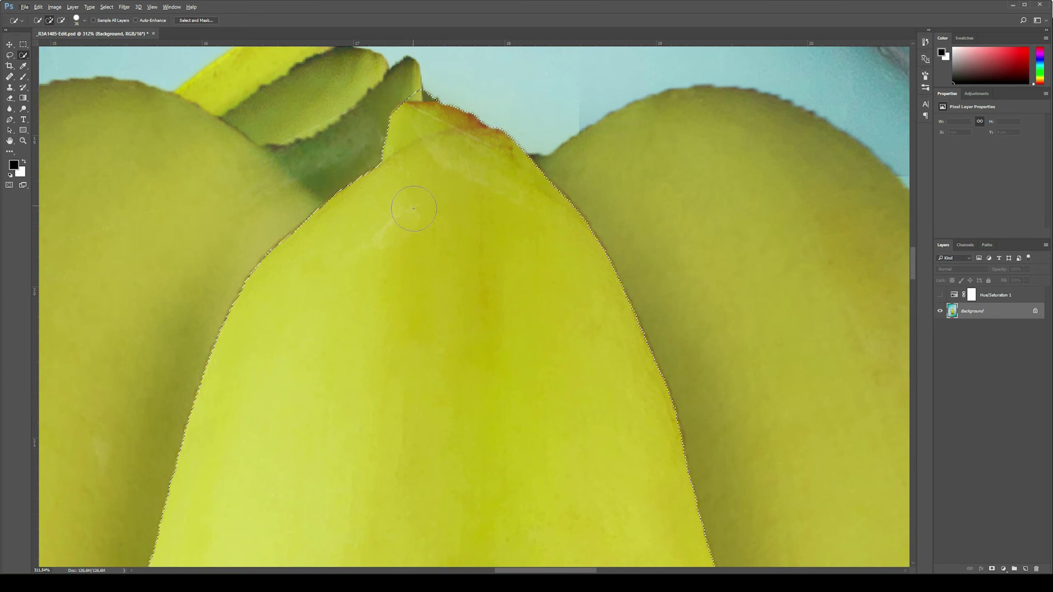
scroll(425, 84, "down", 3)
scroll(415, 212, "down", 5)
scroll(415, 212, "down", 3)
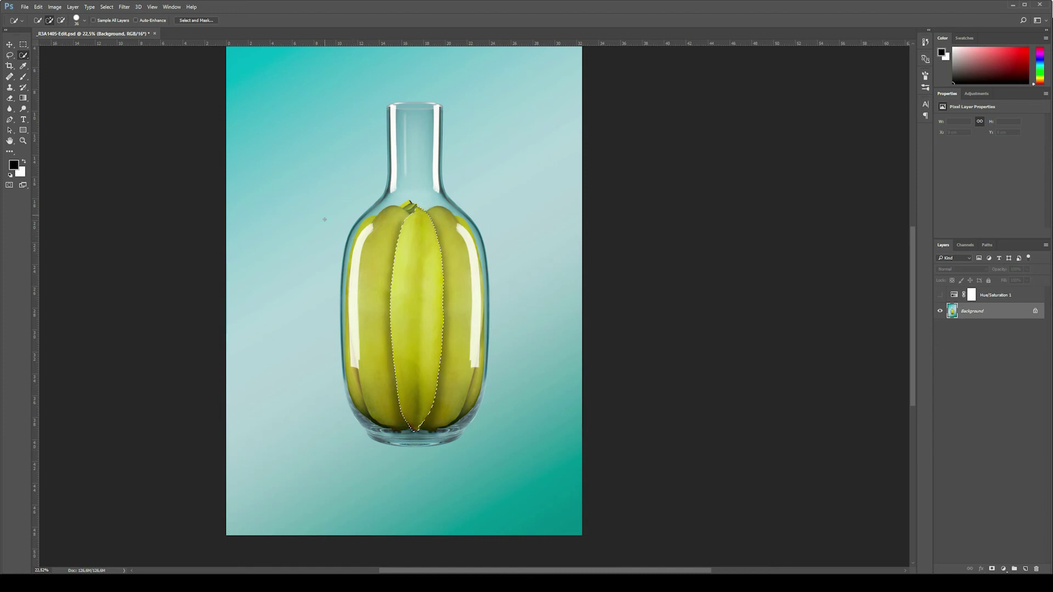
scroll(430, 286, "up", 2)
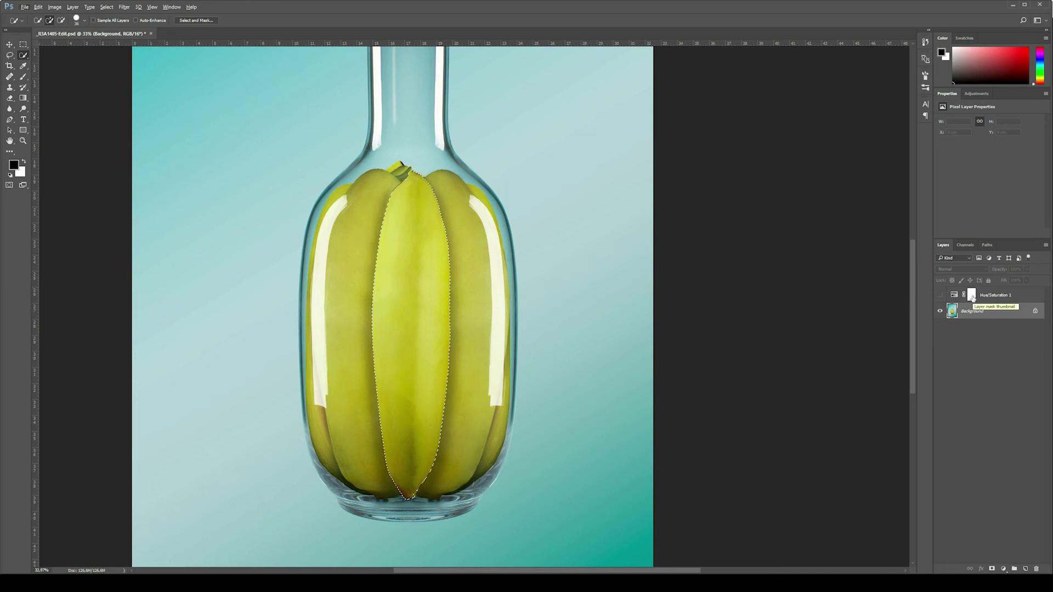
left_click(971, 296)
right_click(972, 297)
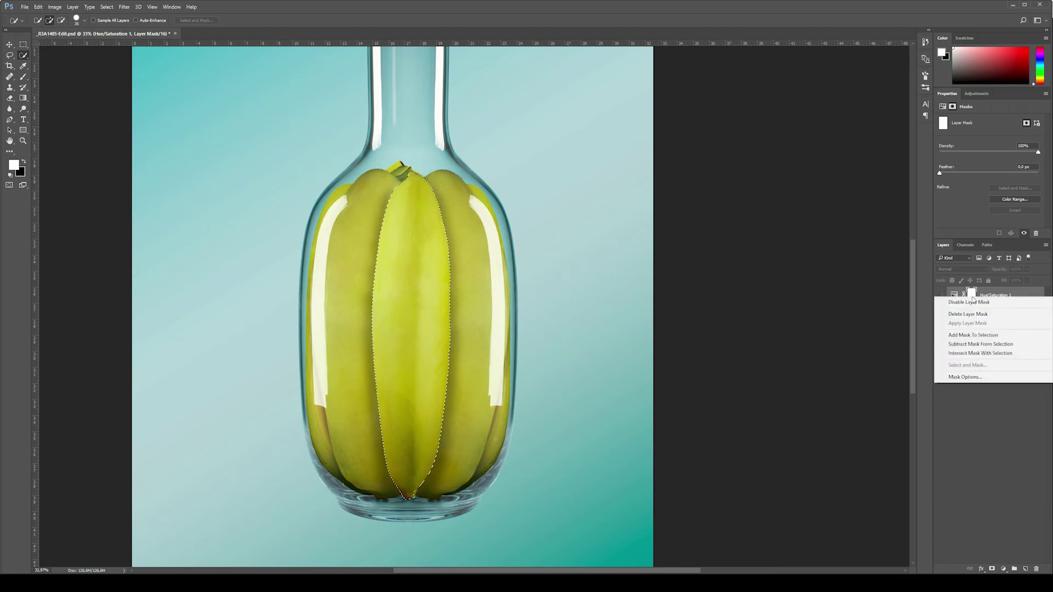
left_click(966, 315)
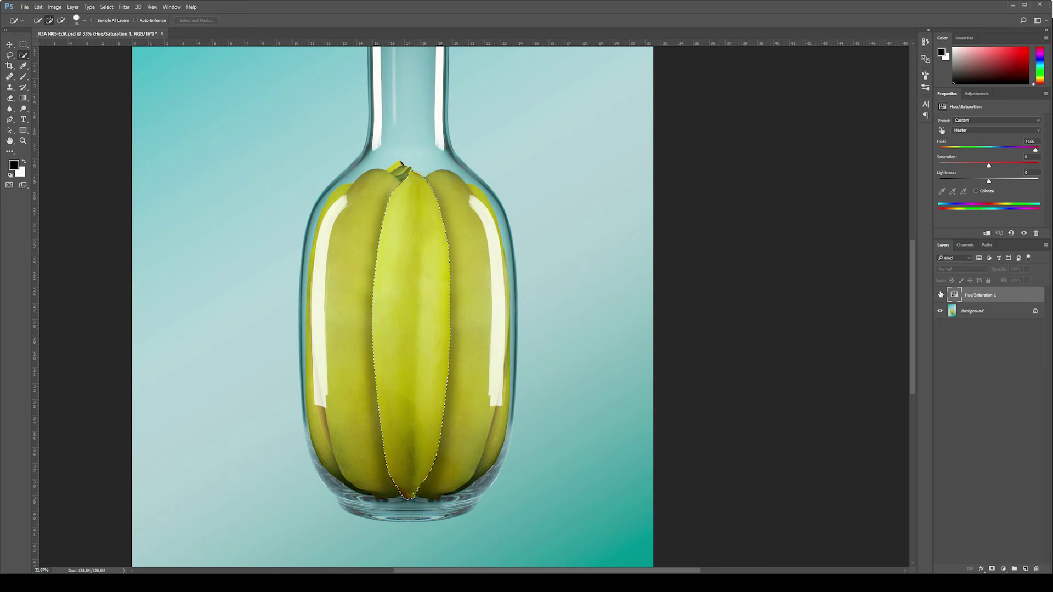
left_click(940, 295)
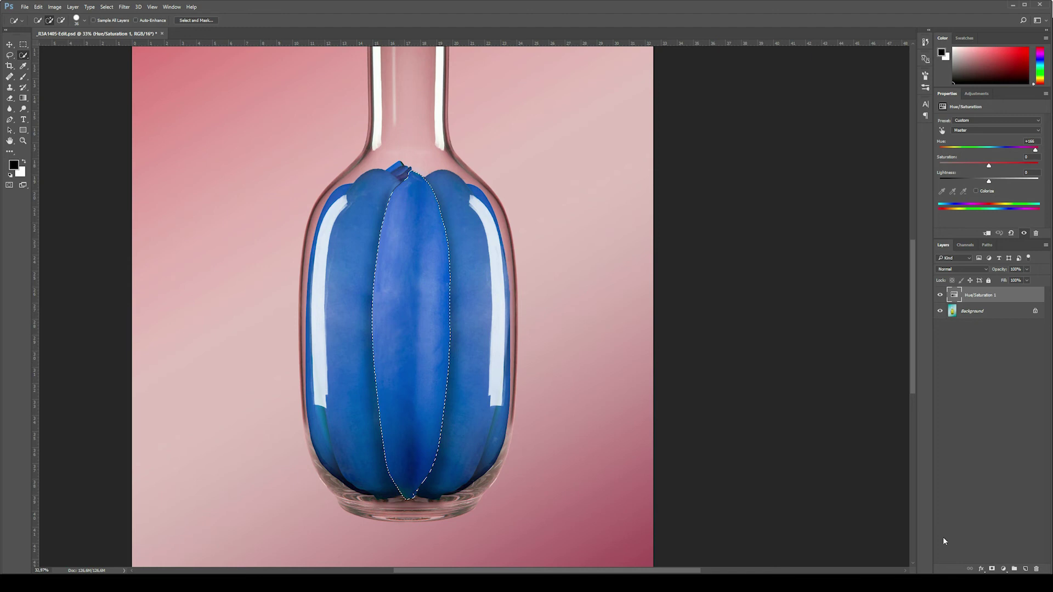
left_click(992, 570)
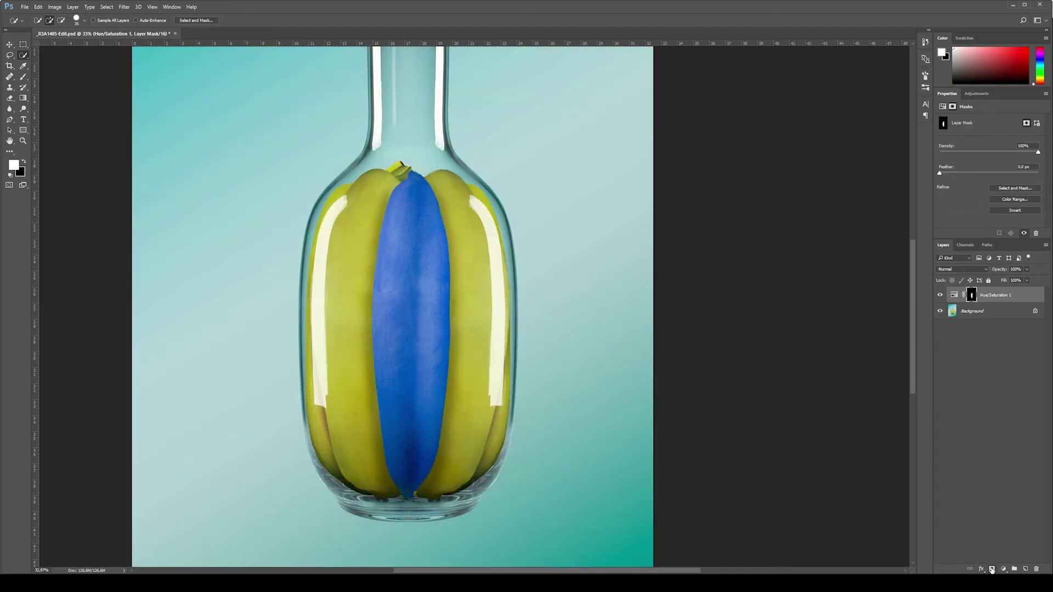
scroll(544, 335, "down", 2)
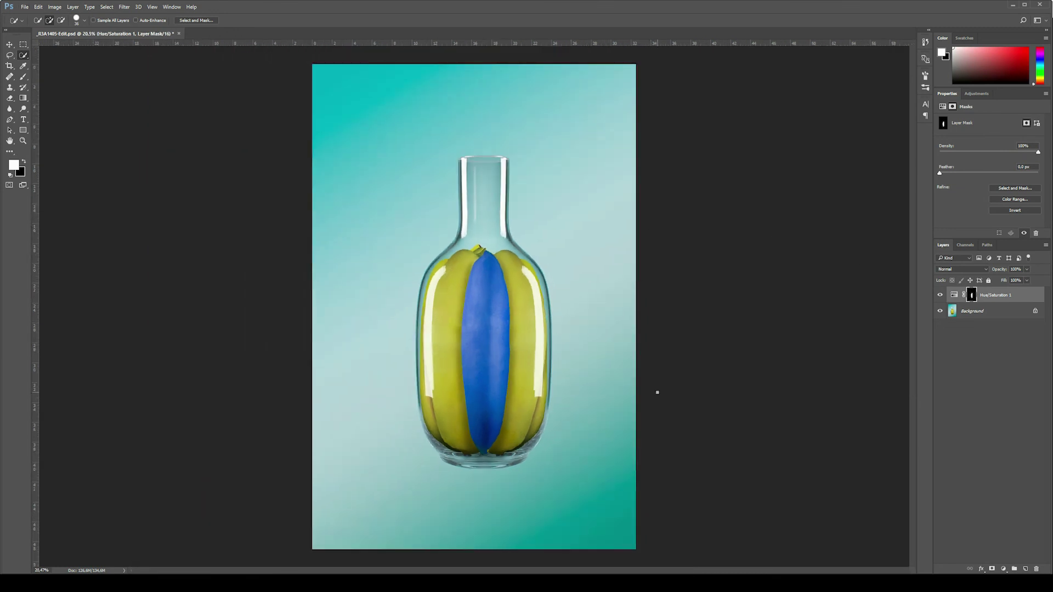
scroll(657, 392, "down", 2)
scroll(488, 386, "up", 1)
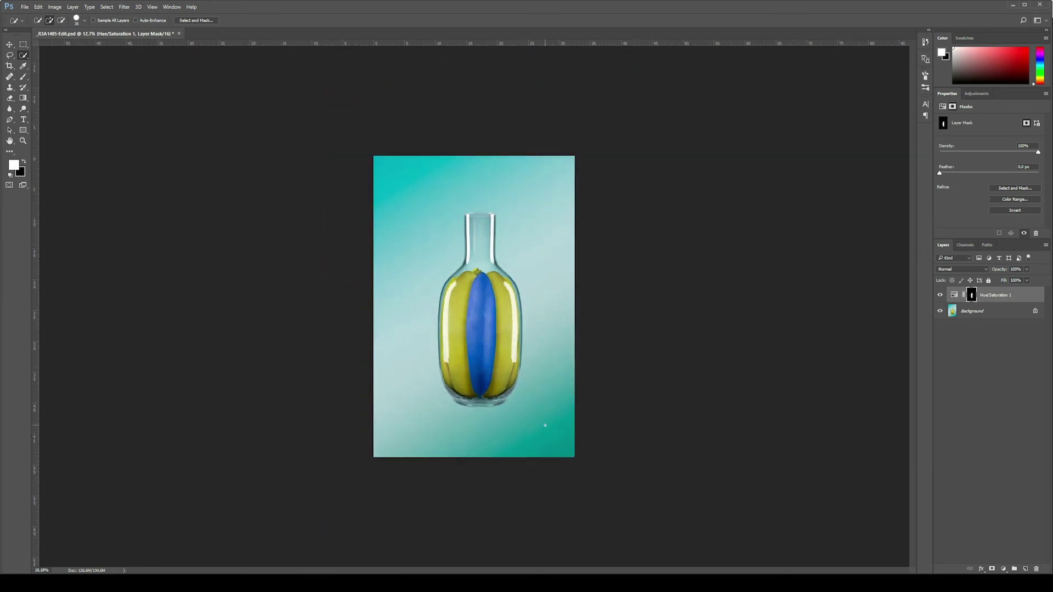
scroll(488, 387, "up", 3)
scroll(488, 387, "up", 2)
scroll(416, 437, "up", 2)
scroll(415, 437, "up", 1)
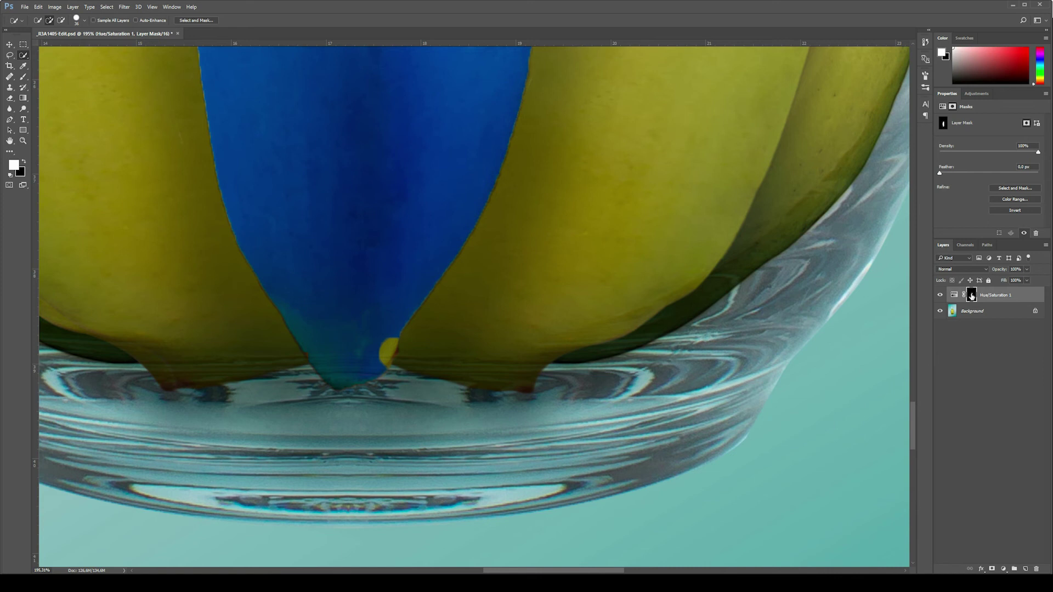
Step: Paint the yellow spot at the banana tip blue with a white 53 px mask brush
left_click(23, 78)
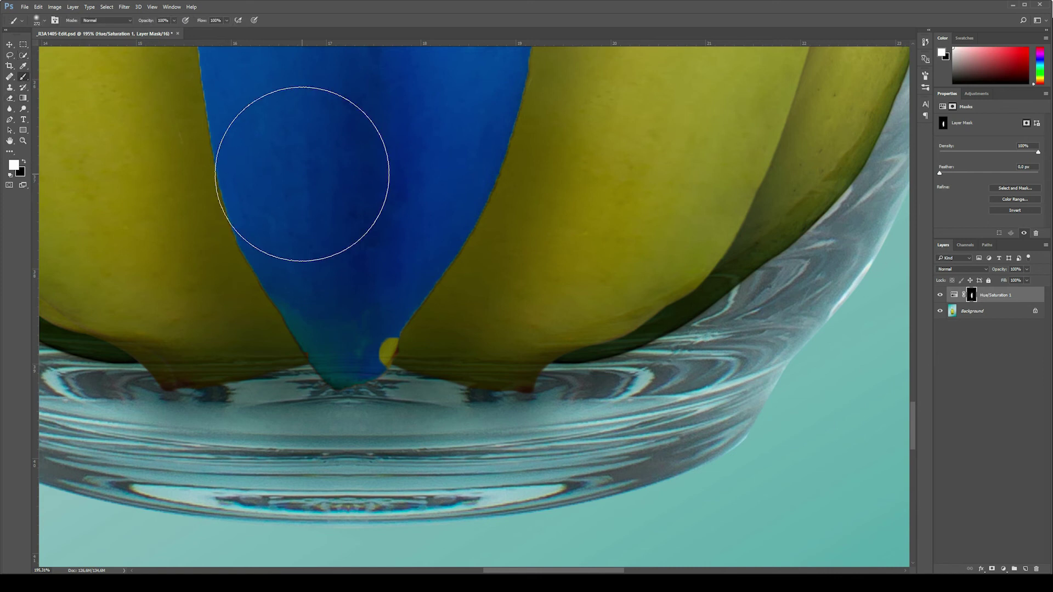
left_click(23, 162)
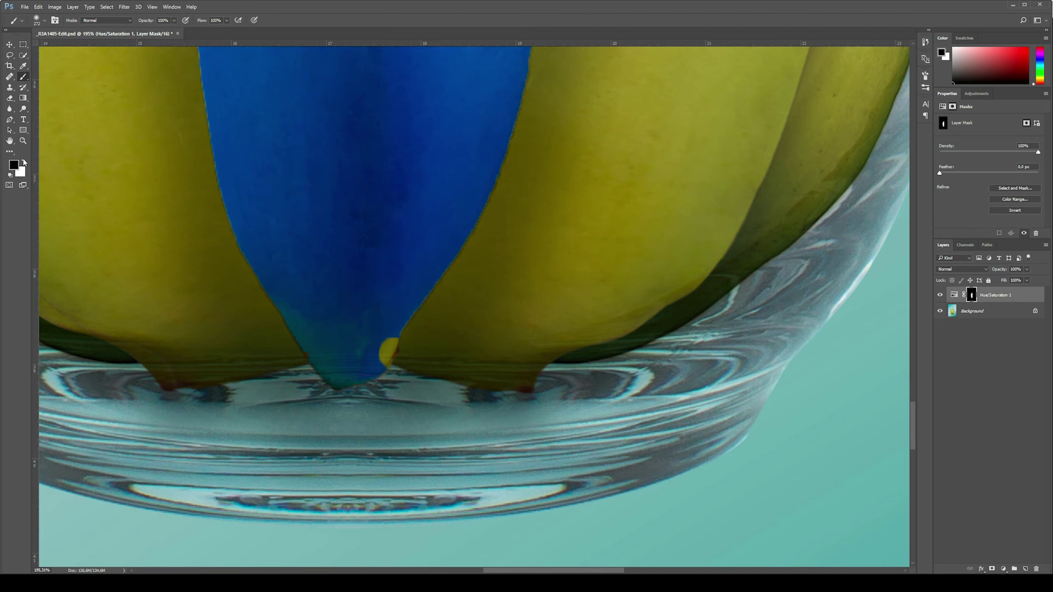
left_click_drag(396, 264, 244, 390)
scroll(375, 372, "up", 3)
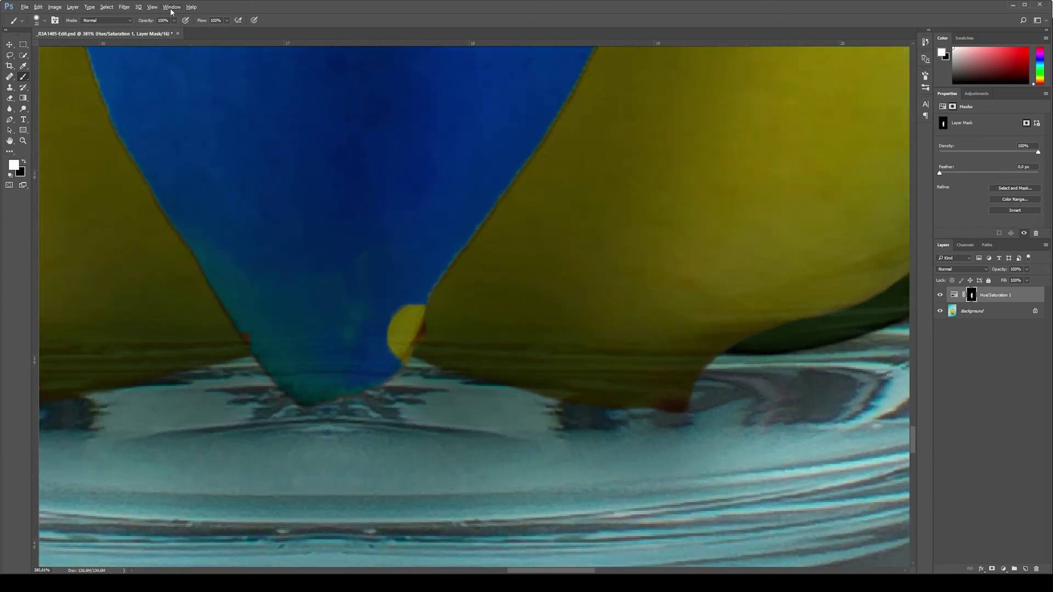
left_click_drag(392, 347, 417, 314)
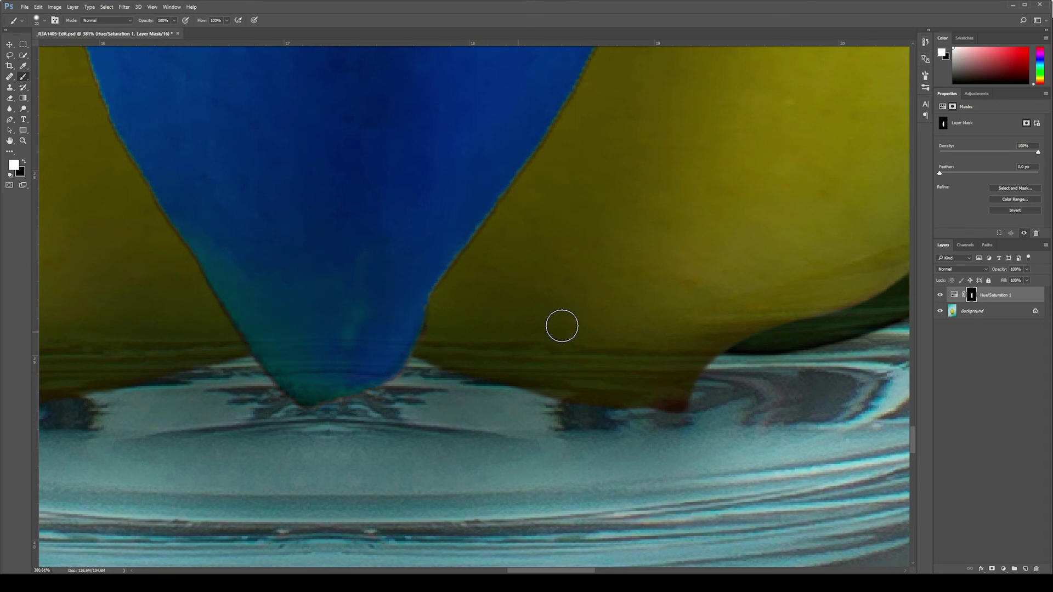
Step: Move up toward the bottle neck and extend the blue along the banana's top edge
left_click_drag(610, 134, 589, 258)
scroll(589, 258, "down", 2)
scroll(587, 252, "down", 3)
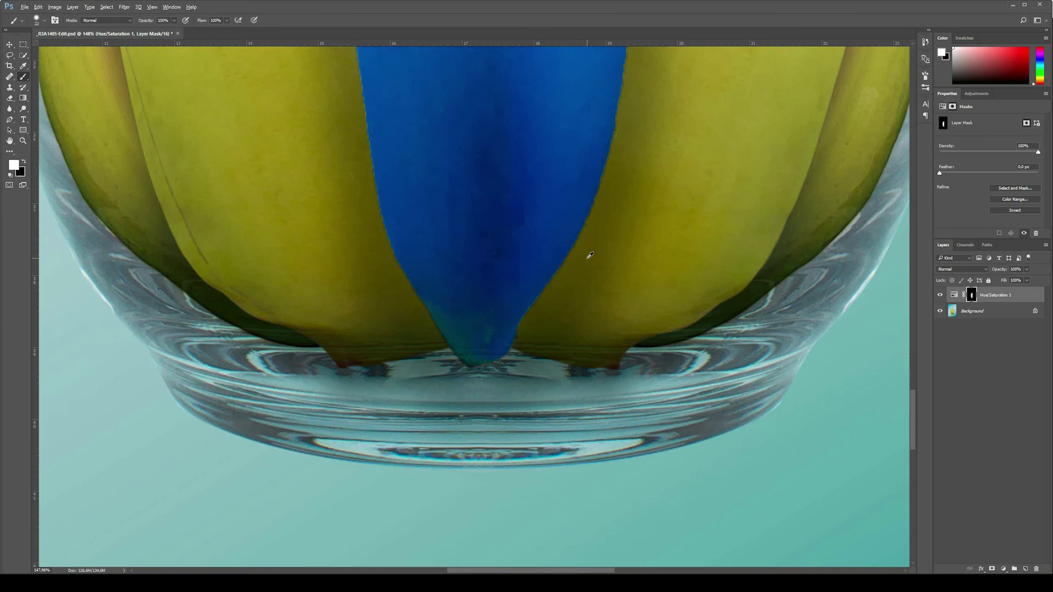
scroll(587, 252, "down", 2)
left_click_drag(595, 162, 536, 369)
scroll(536, 369, "up", 2)
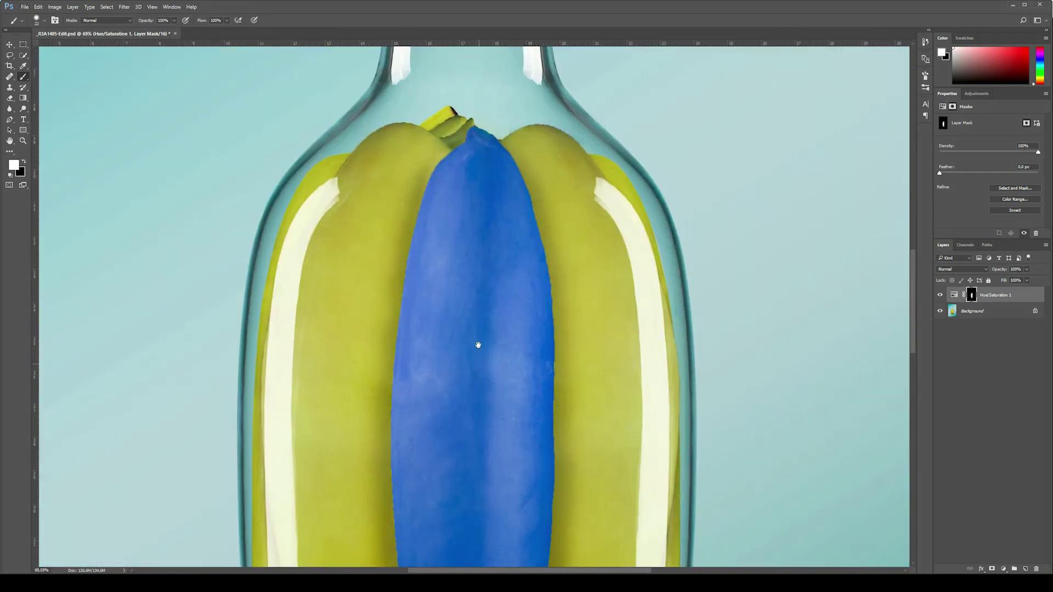
scroll(495, 101, "up", 2)
scroll(488, 131, "up", 3)
left_click_drag(400, 212, 386, 185)
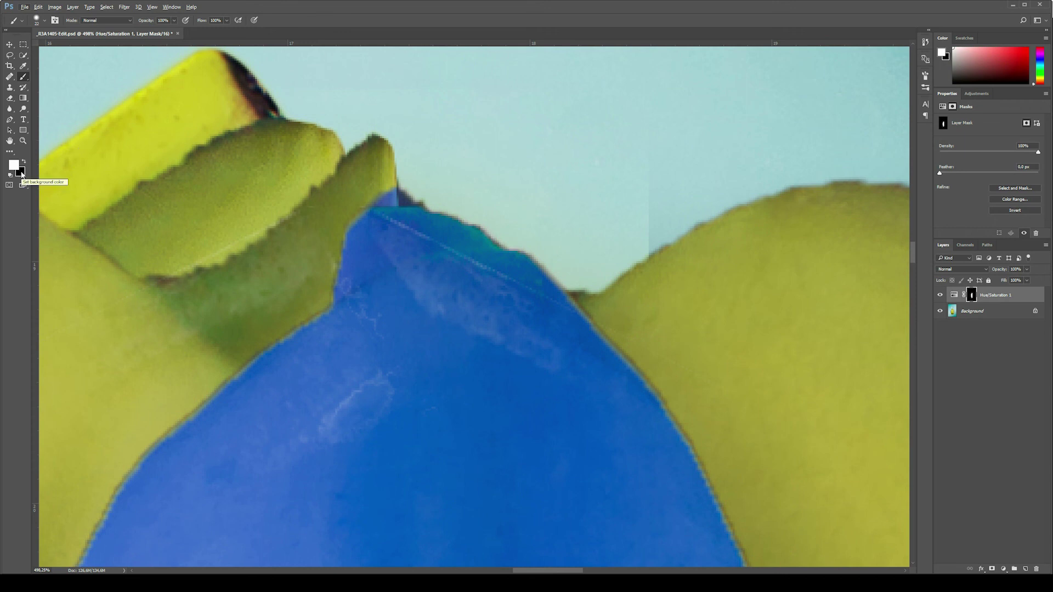
Step: Paint black along the top edge so the neighbouring banana stays olive
key("x")
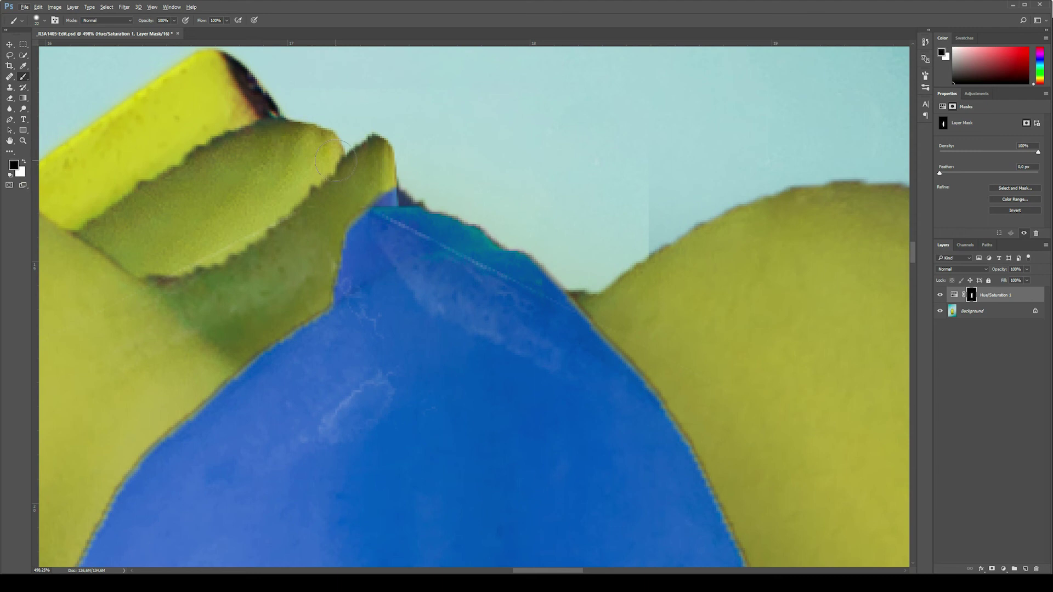
right_click(387, 201, "alt")
left_click_drag(391, 187, 437, 189)
key("x")
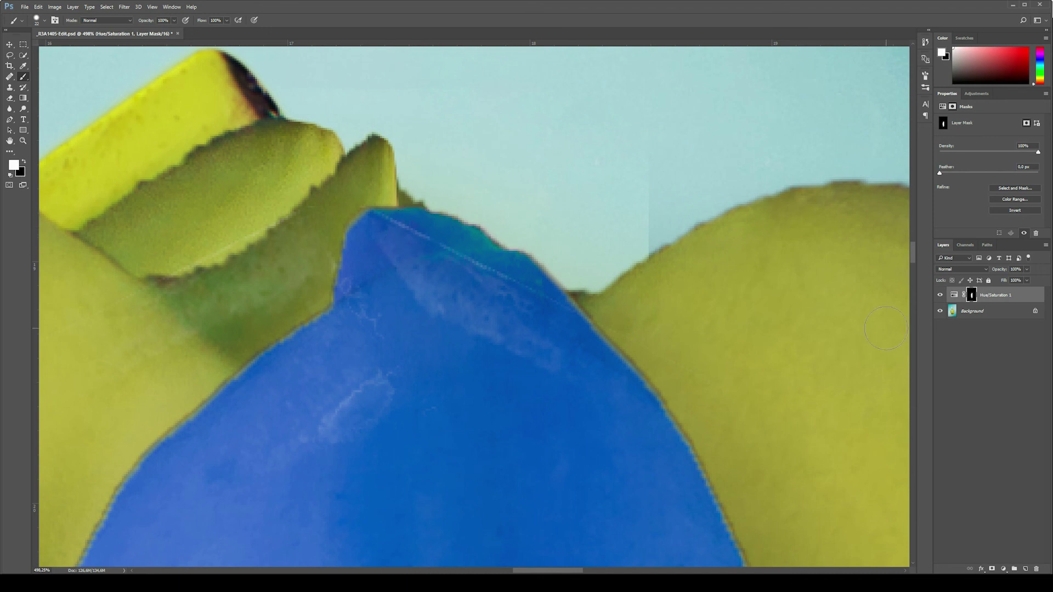
Step: Touch up the mask, painting white over the leftover yellow spots on the banana
key("x")
mouse_move(358, 412)
left_mouse_down()
mouse_move(508, 396)
mouse_move(278, 430)
mouse_move(443, 432)
mouse_move(392, 428)
left_mouse_up()
key("x")
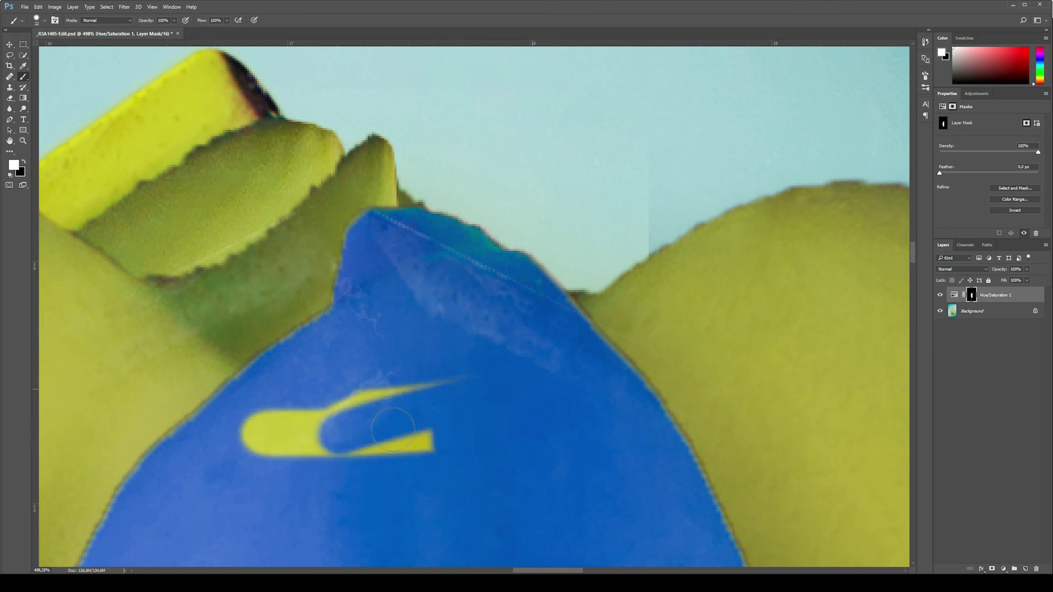
left_click_drag(258, 416, 248, 451)
left_click_drag(384, 453, 432, 446)
Step: Zoom out to view the whole bottle with the recoloured blue banana
scroll(461, 433, "down", 3)
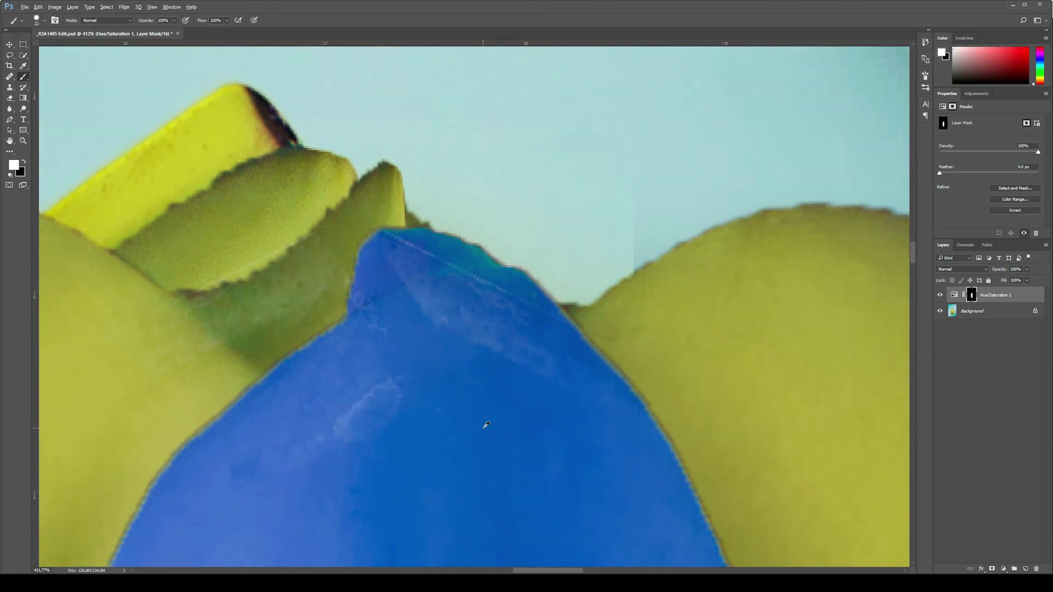
scroll(491, 420, "down", 6)
scroll(490, 420, "down", 3)
key("ctrl+2")
key("x")
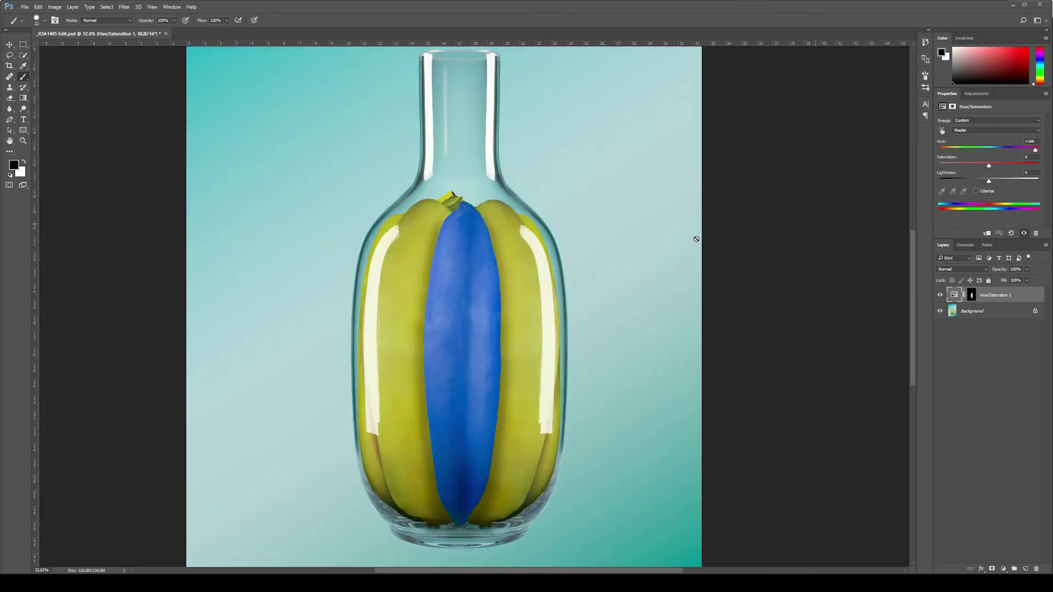
scroll(693, 242, "down", 2)
scroll(670, 298, "up", 1)
scroll(673, 300, "up", 1)
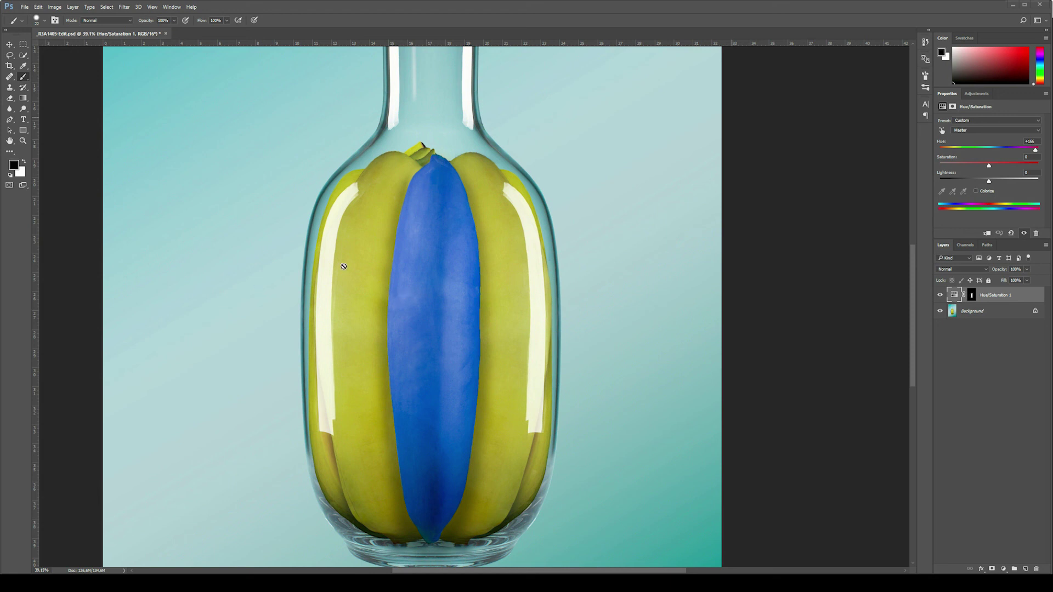
scroll(343, 267, "down", 5)
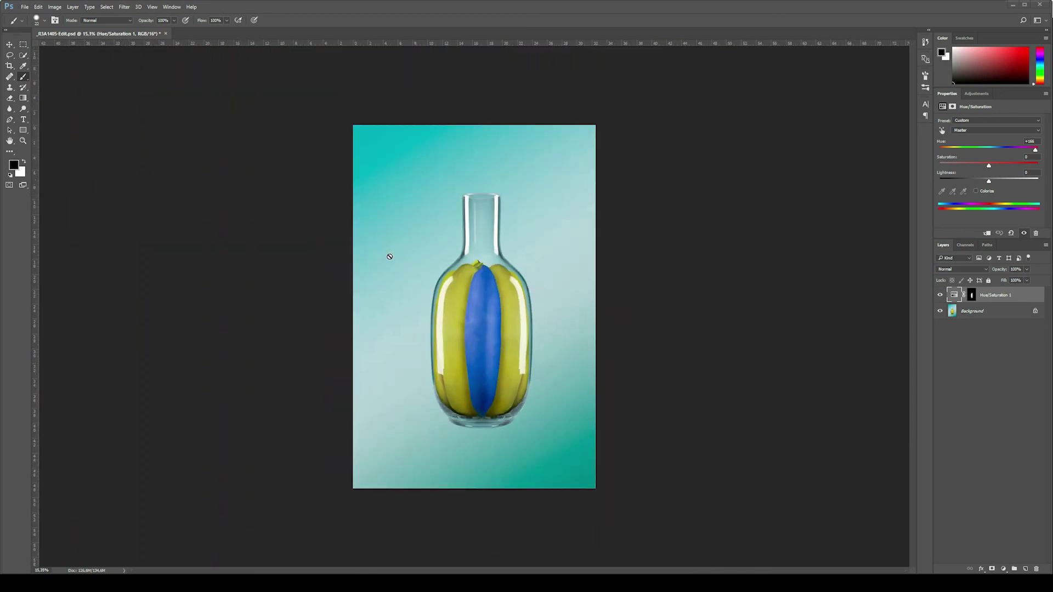
scroll(519, 355, "up", 3)
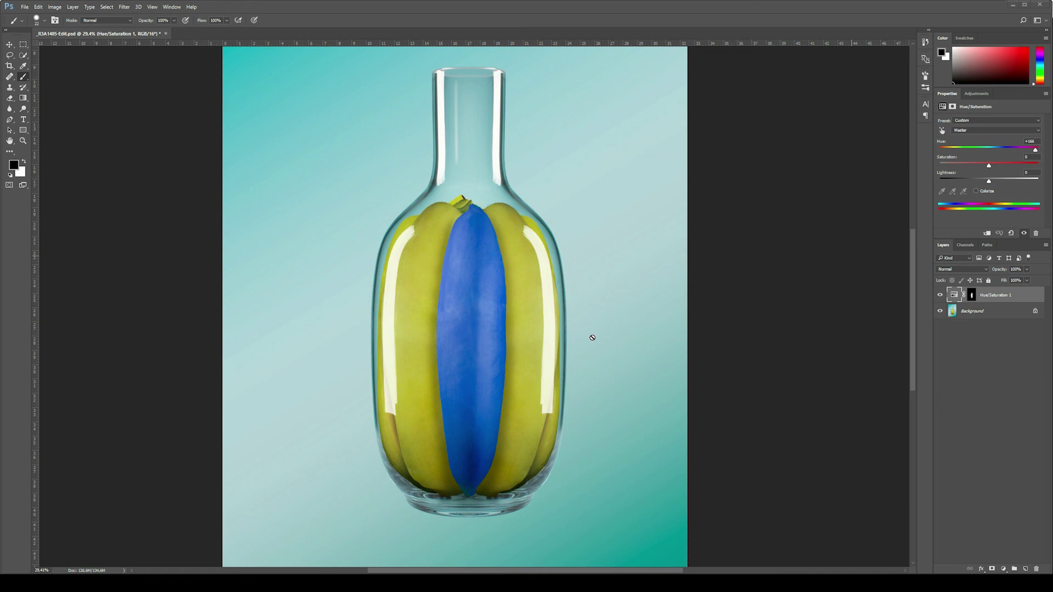
scroll(601, 328, "down", 2)
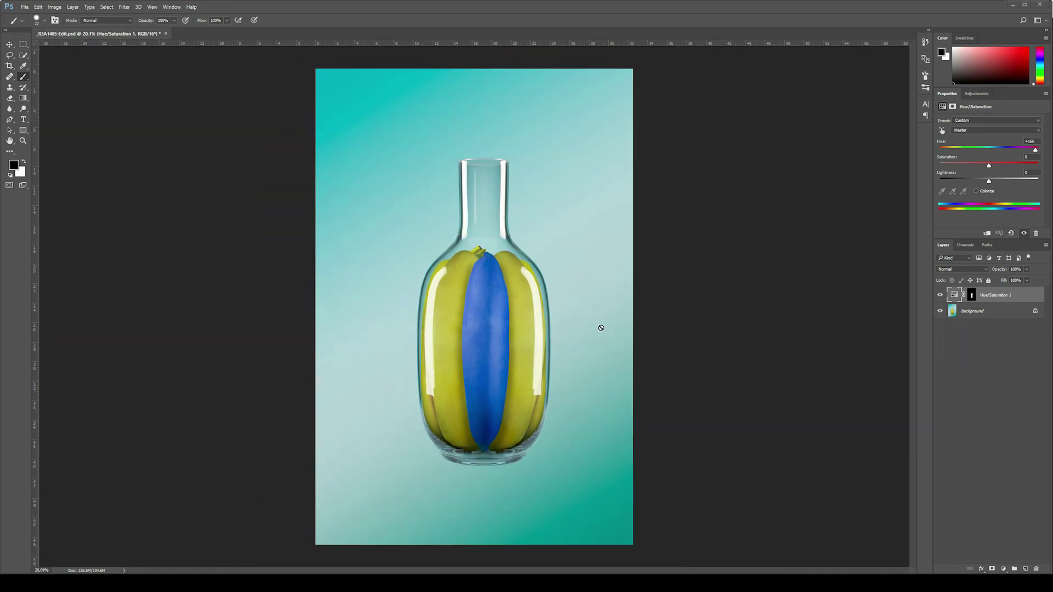
scroll(607, 318, "up", 1)
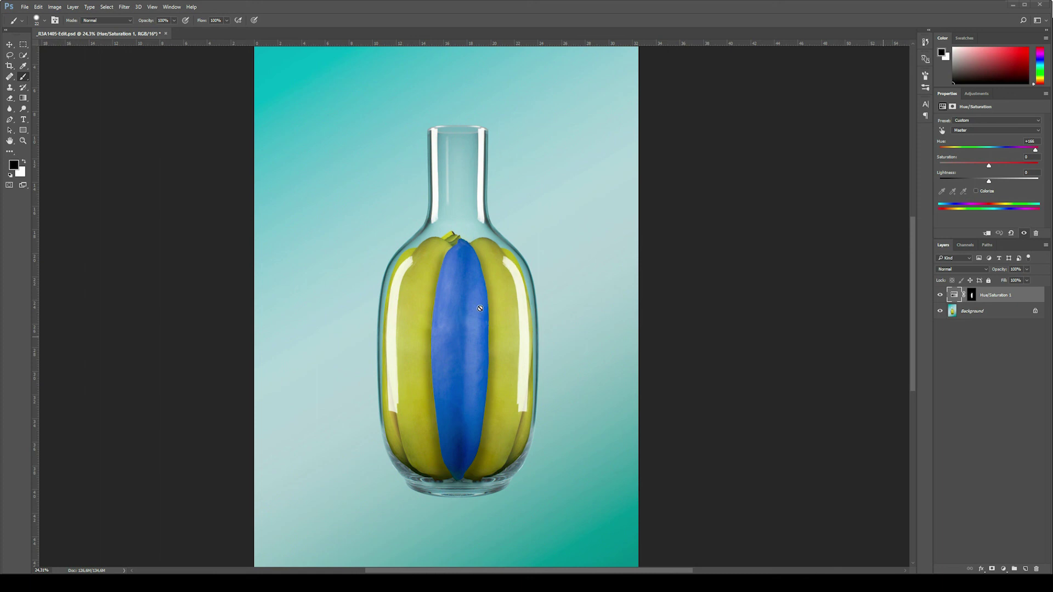
scroll(482, 305, "up", 1)
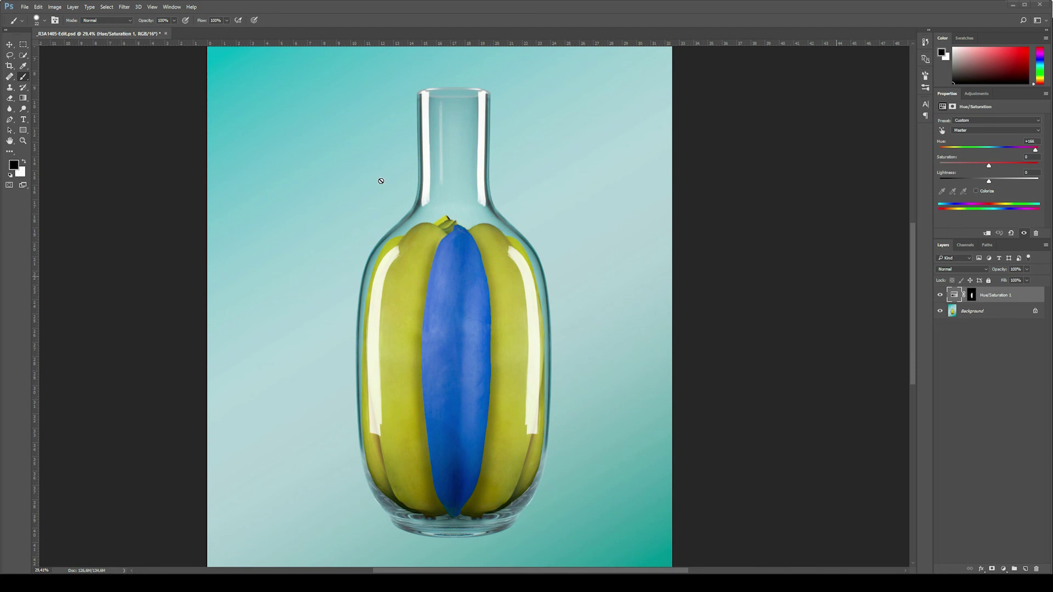
scroll(378, 181, "down", 2)
scroll(548, 228, "up", 2)
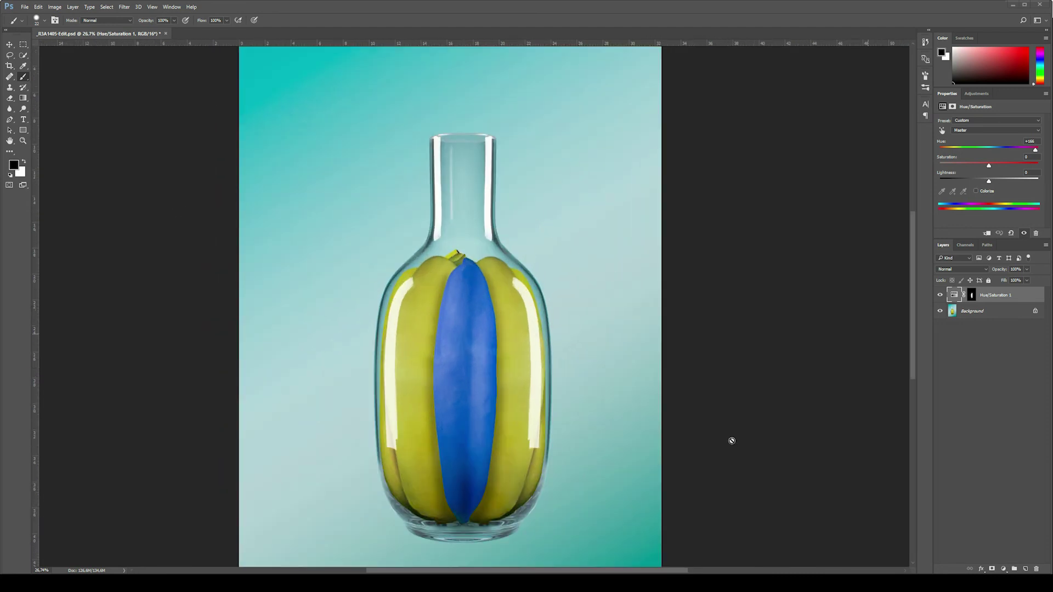
scroll(732, 441, "up", 3)
scroll(449, 373, "down", 2)
scroll(447, 376, "down", 1)
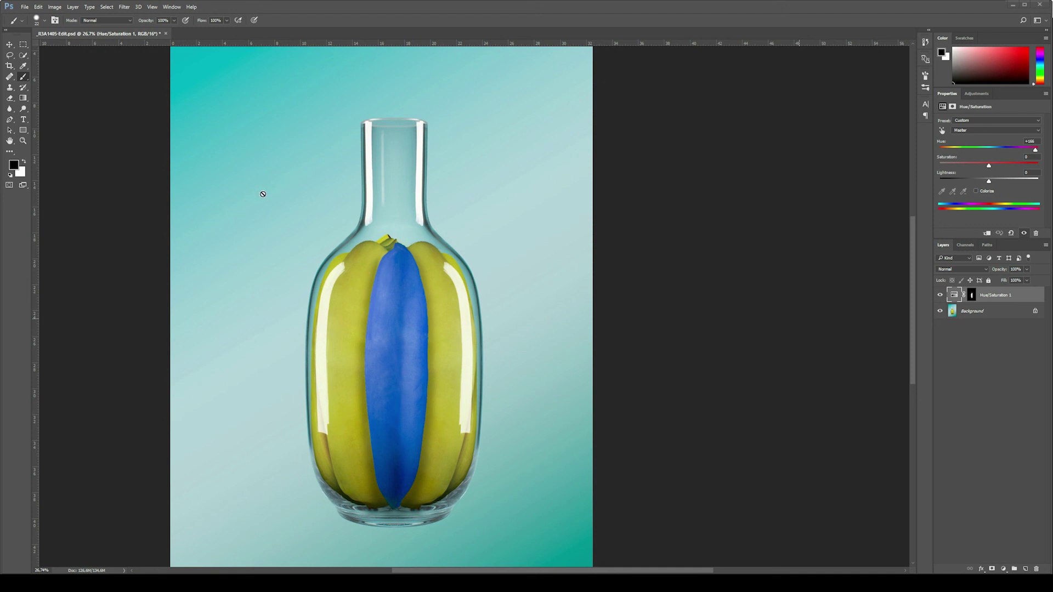
scroll(222, 183, "down", 2)
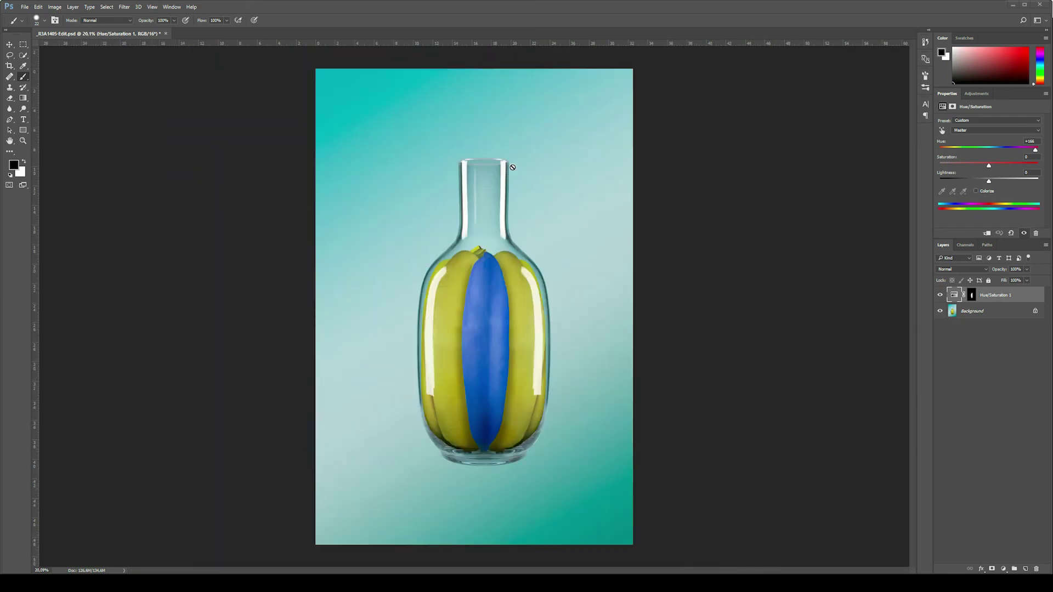
scroll(486, 152, "up", 1)
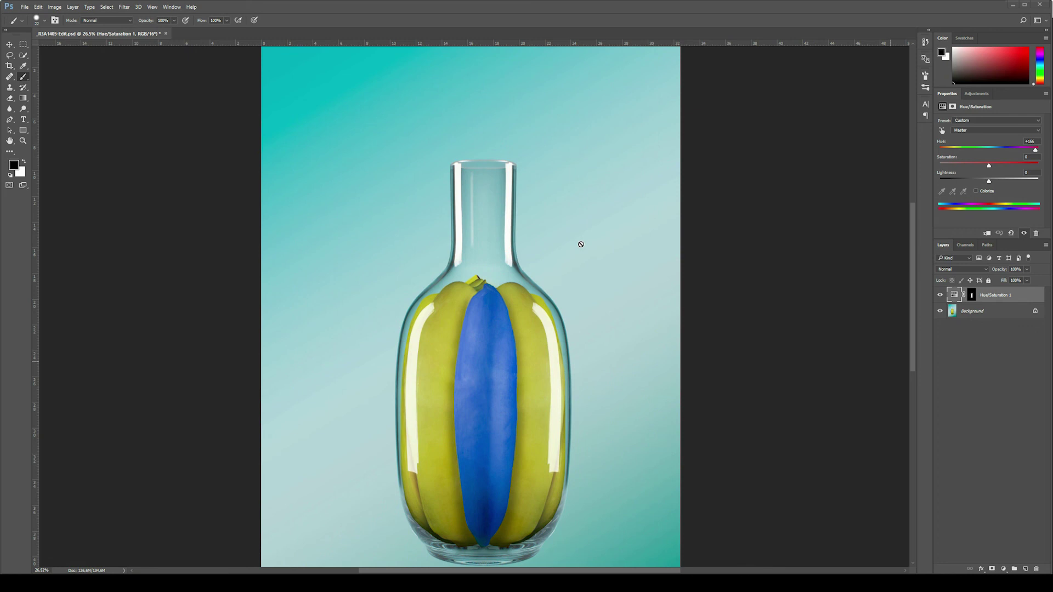
scroll(518, 148, "up", 1)
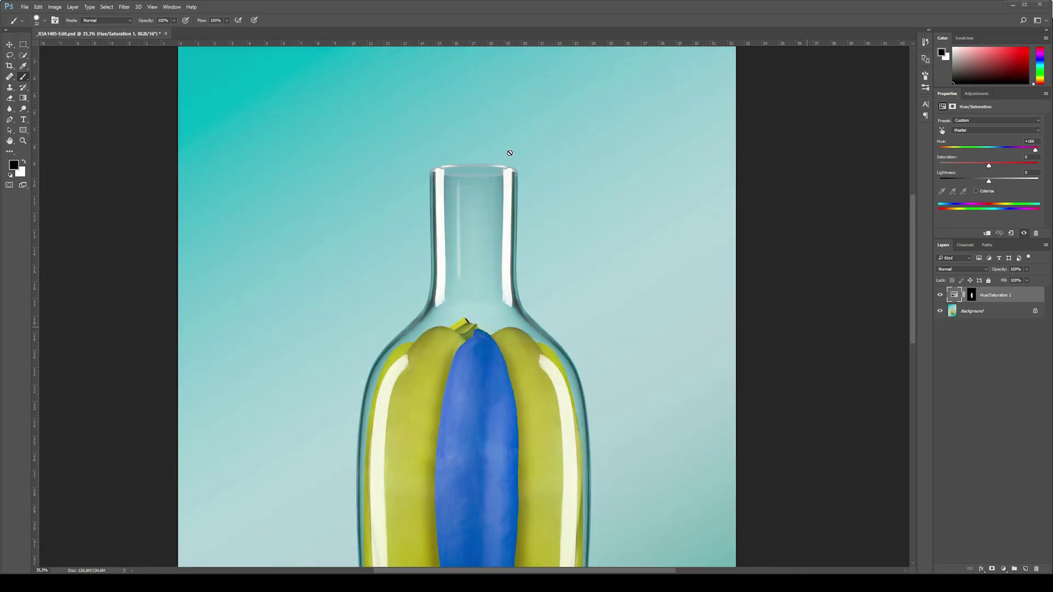